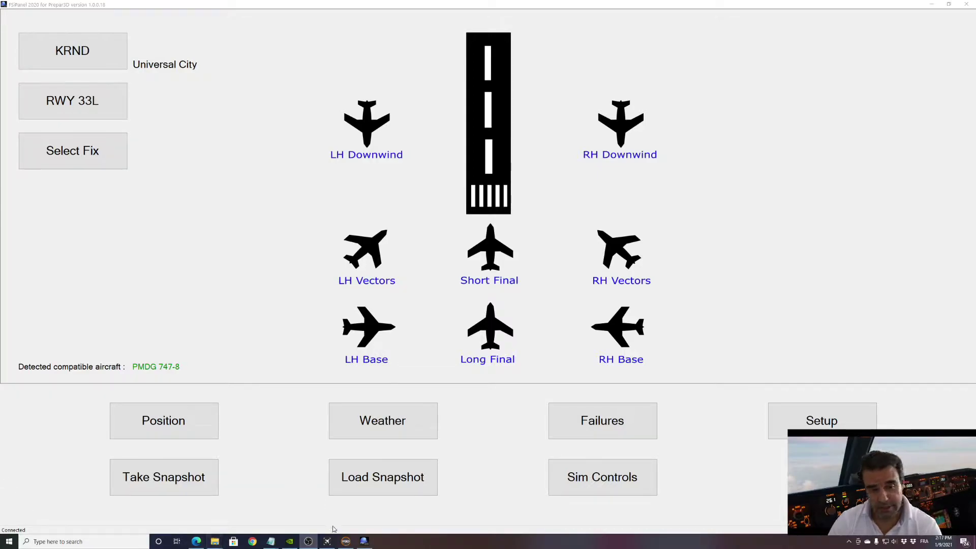
Switch to Prepar3D and look at the aircraft on the runway from outside before returning to the cockpit
{"action": "left_click", "coordinate": [345, 541]}
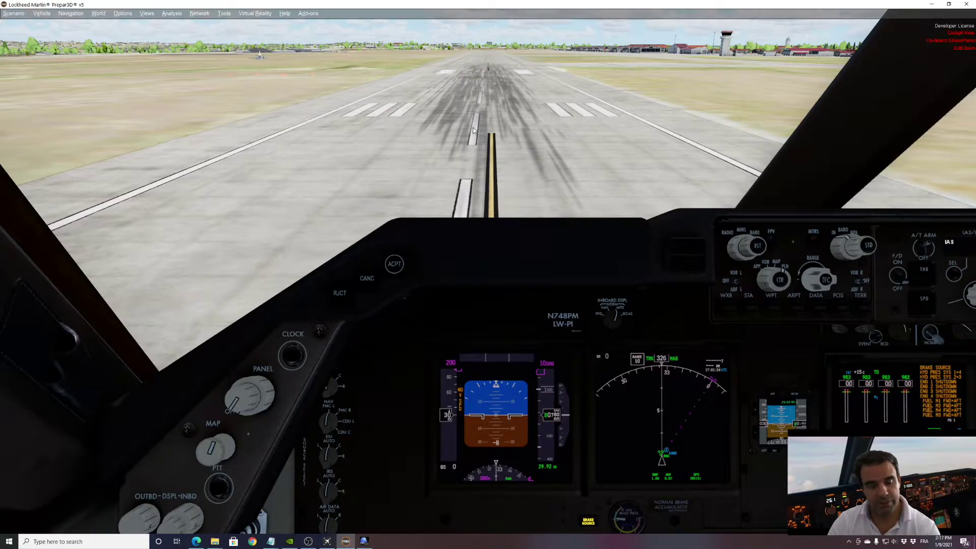
{"action": "key", "text": "s"}
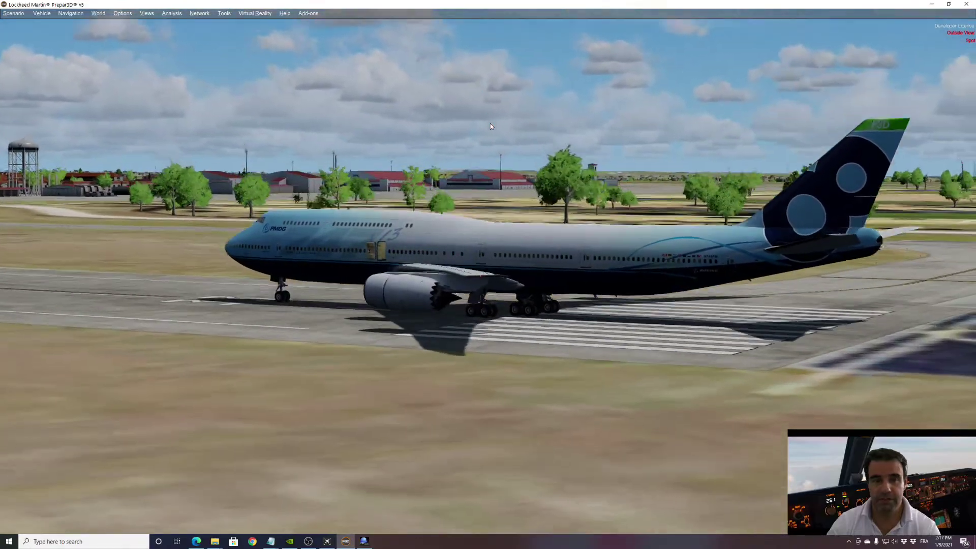
{"action": "key", "text": "s"}
{"action": "key", "text": "s"}
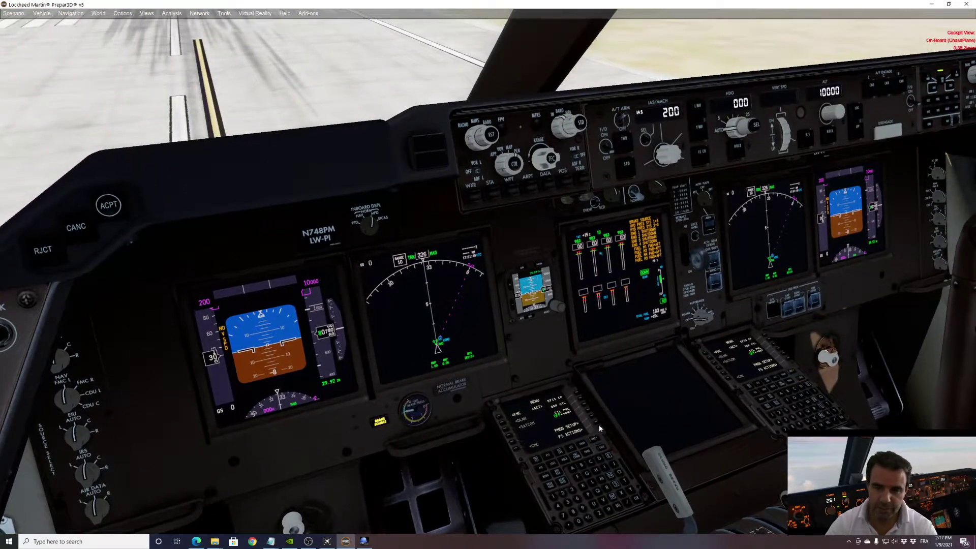
Load the 744 DEFAULT panel state through the PMDG setup on an enlarged CDU, and set the parking brakes
{"action": "left_click", "coordinate": [594, 422]}
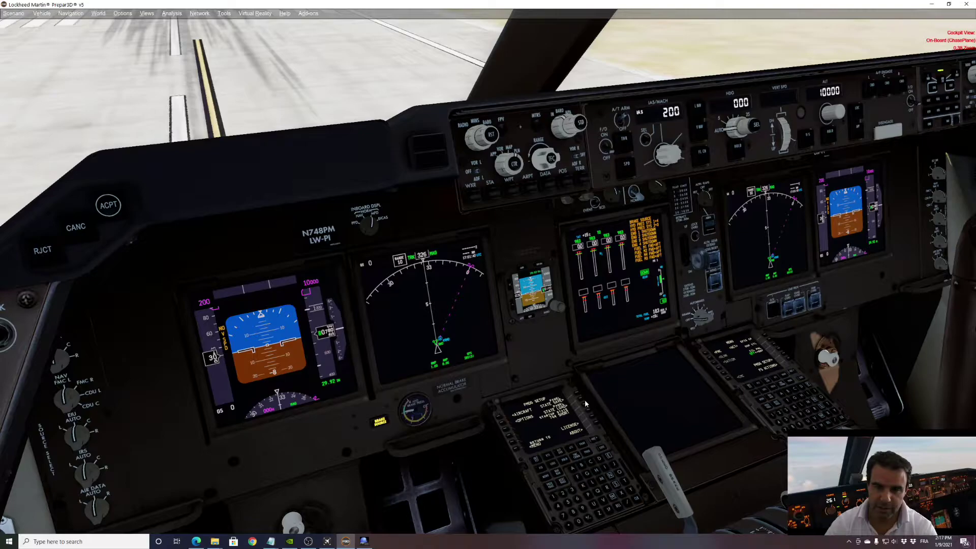
{"action": "left_click", "coordinate": [563, 413]}
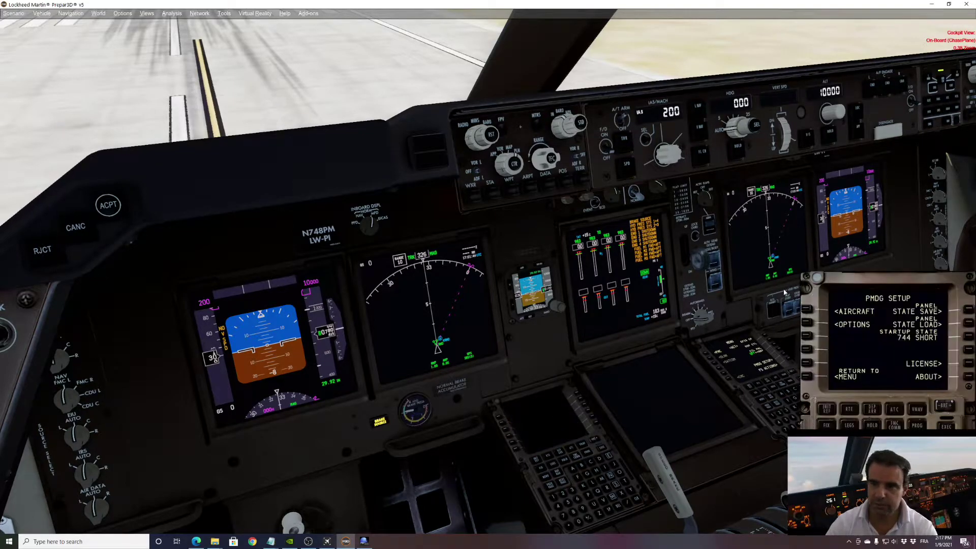
{"action": "left_click_drag", "start_coordinate": [854, 276], "coordinate": [464, 185]}
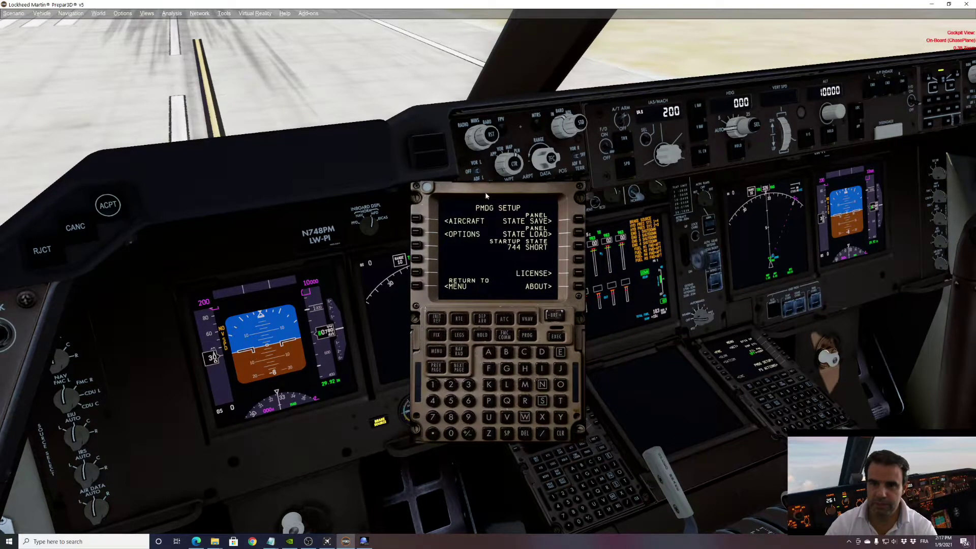
{"action": "left_click", "coordinate": [578, 236]}
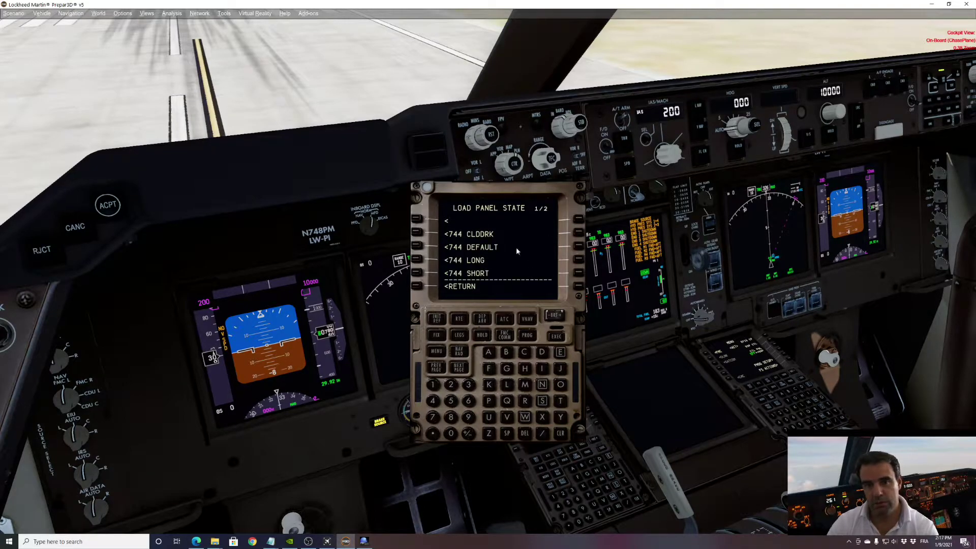
{"action": "left_click", "coordinate": [422, 249]}
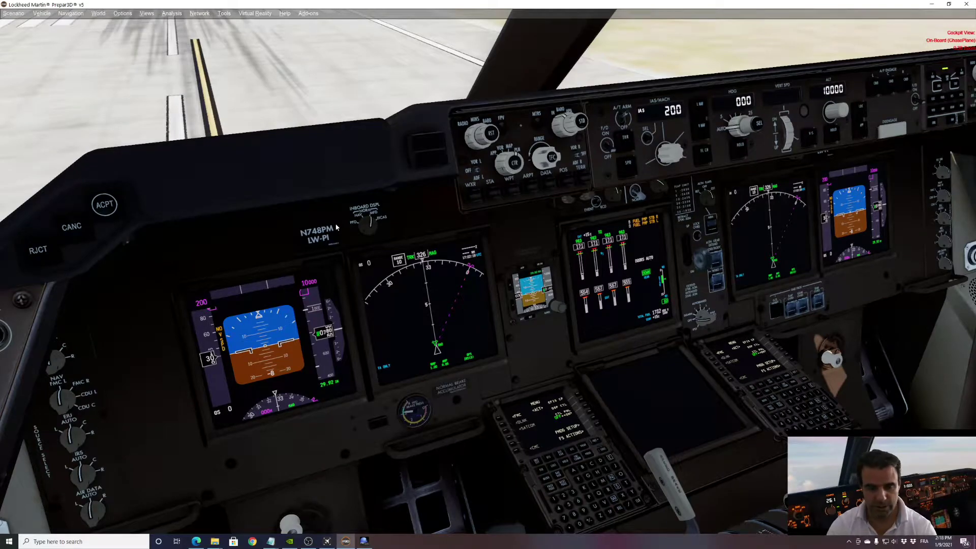
{"action": "key", "text": "ctrl+period"}
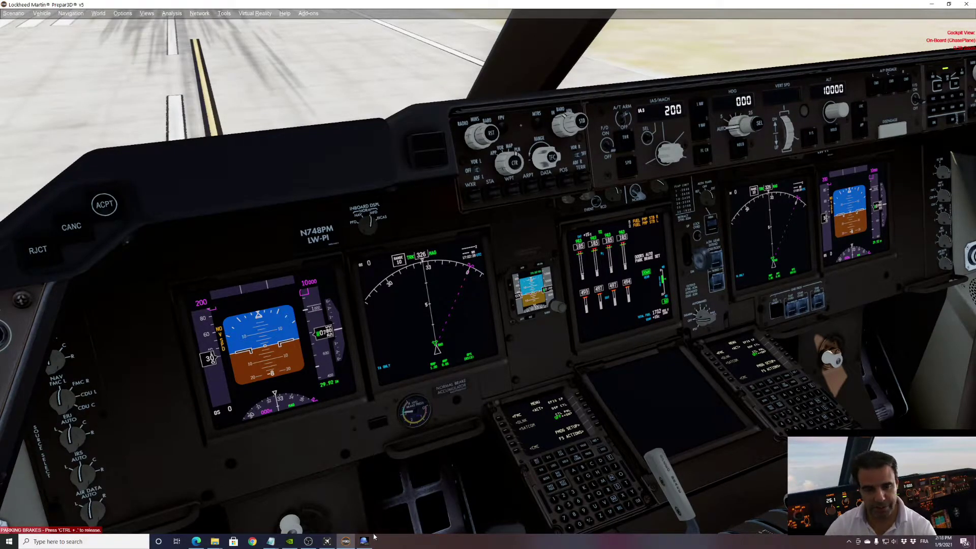
Switch to FSiPanel and select KLAX as the airport with 24L as the runway
{"action": "left_click", "coordinate": [364, 541]}
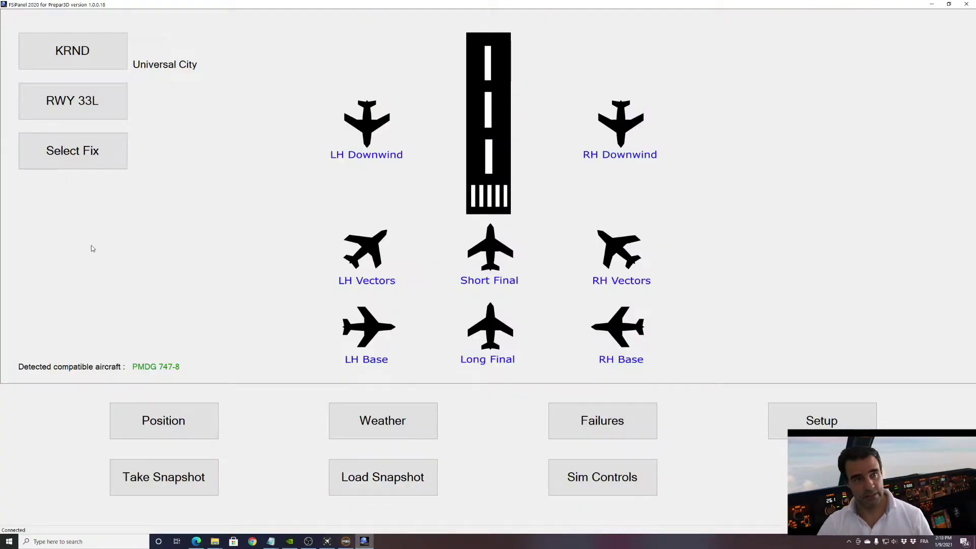
{"action": "left_click", "coordinate": [101, 49]}
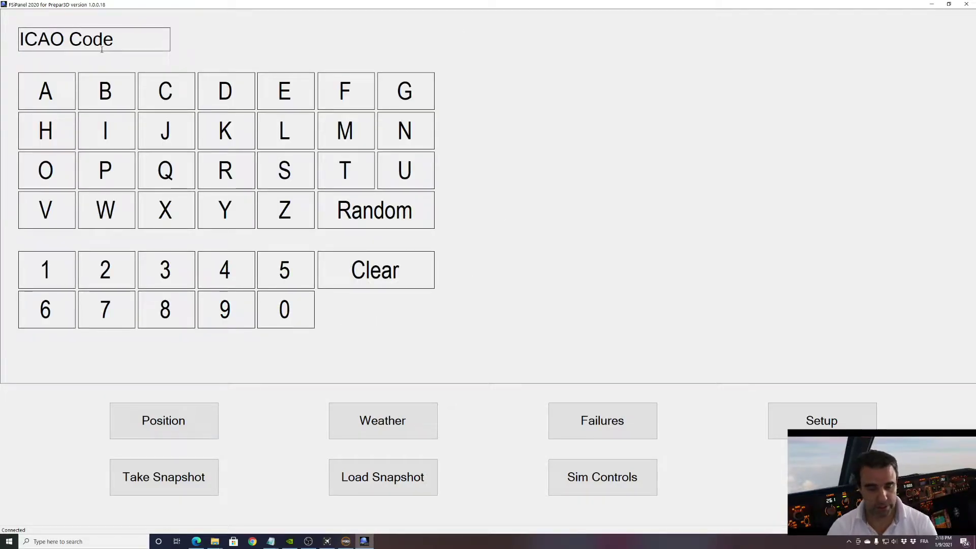
{"action": "type", "text": "KL"}
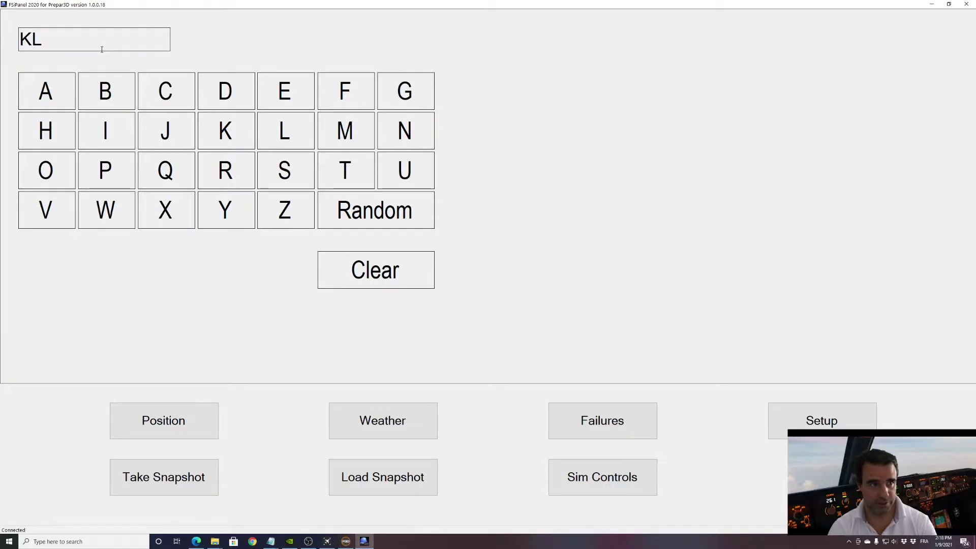
{"action": "type", "text": "AX"}
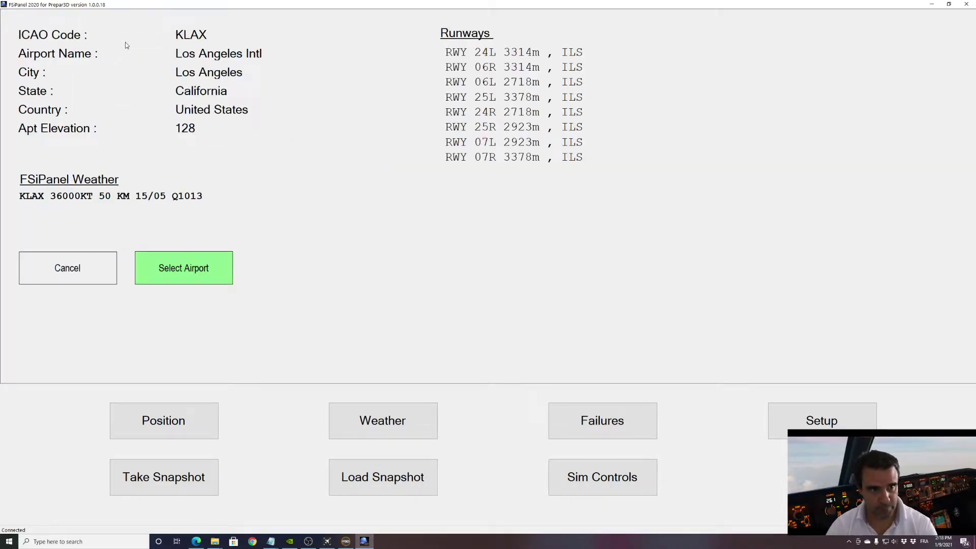
{"action": "left_click", "coordinate": [211, 262]}
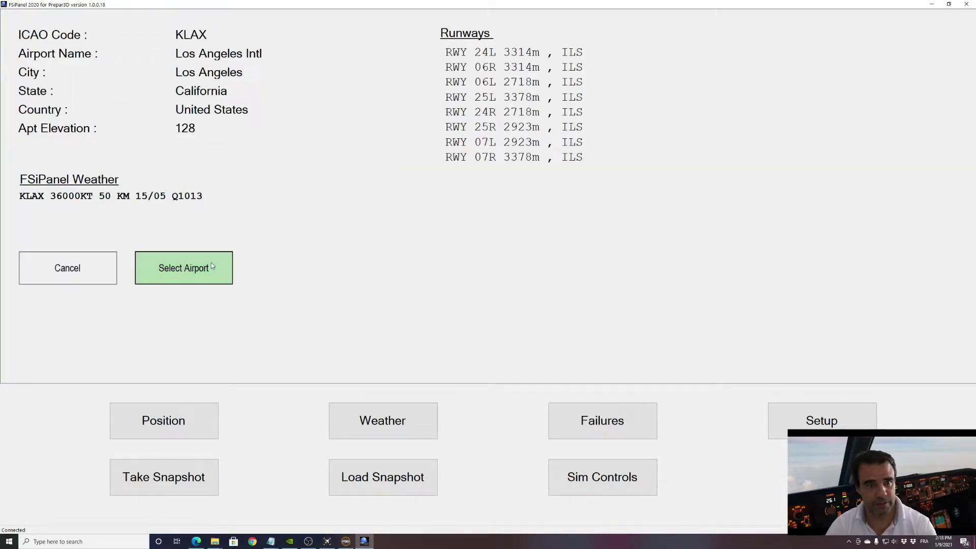
{"action": "left_click", "coordinate": [114, 112]}
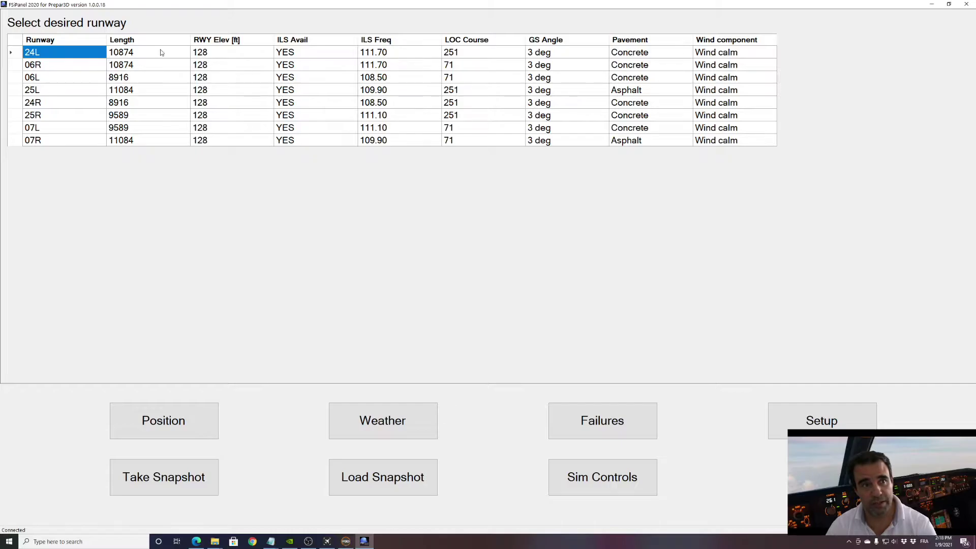
{"action": "double_click", "coordinate": [69, 56]}
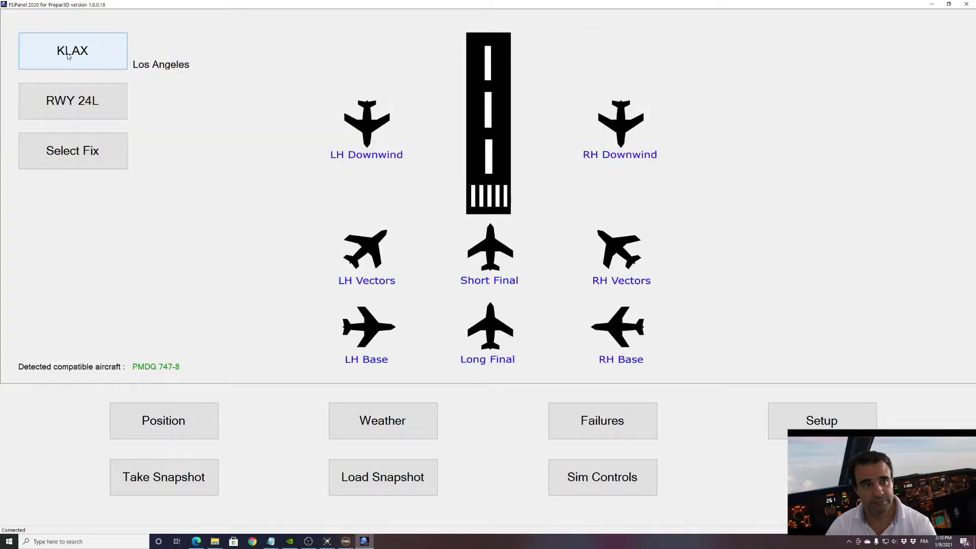
Review the distance and altitude settings of the LH Base, LH Downwind and LH Vectors custom fixes
{"action": "left_click", "coordinate": [69, 154]}
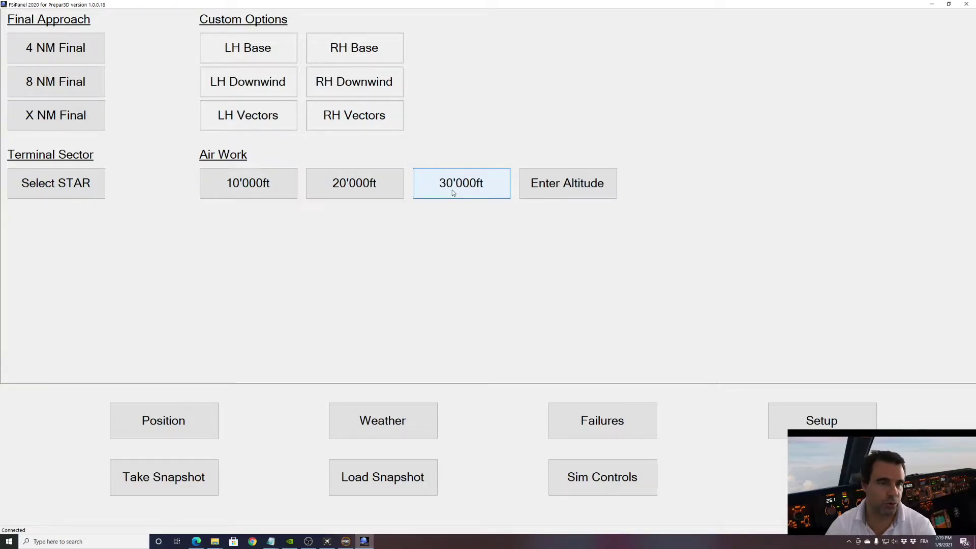
{"action": "left_click", "coordinate": [282, 45]}
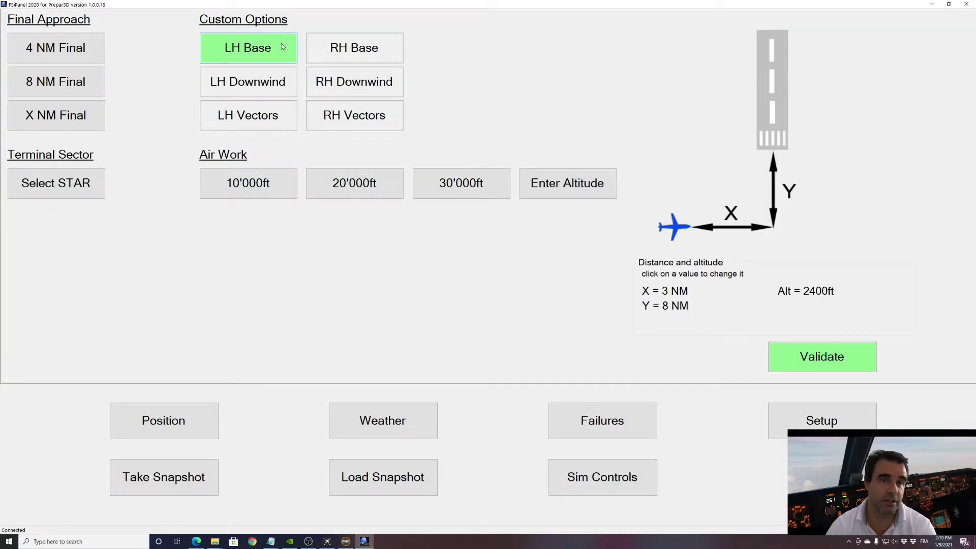
{"action": "left_click", "coordinate": [273, 79]}
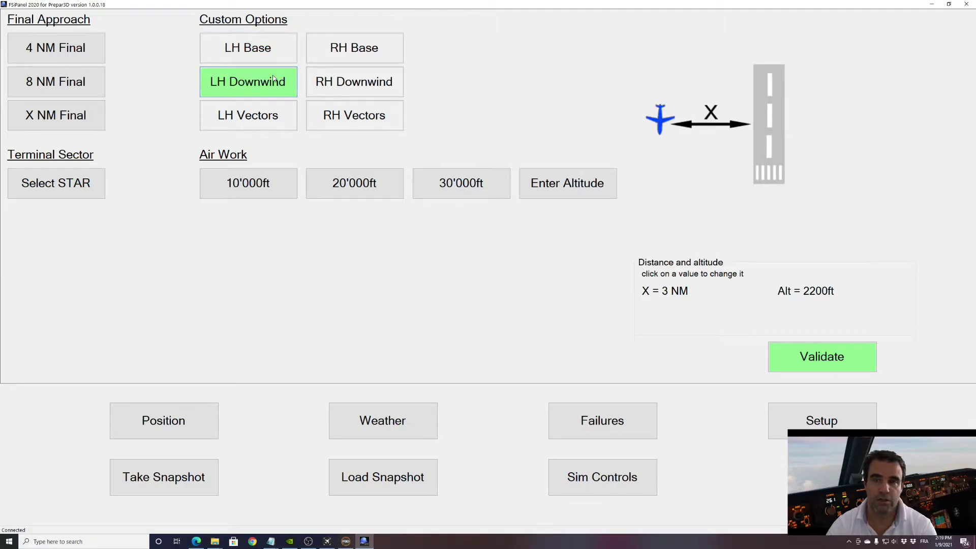
{"action": "left_click", "coordinate": [268, 110]}
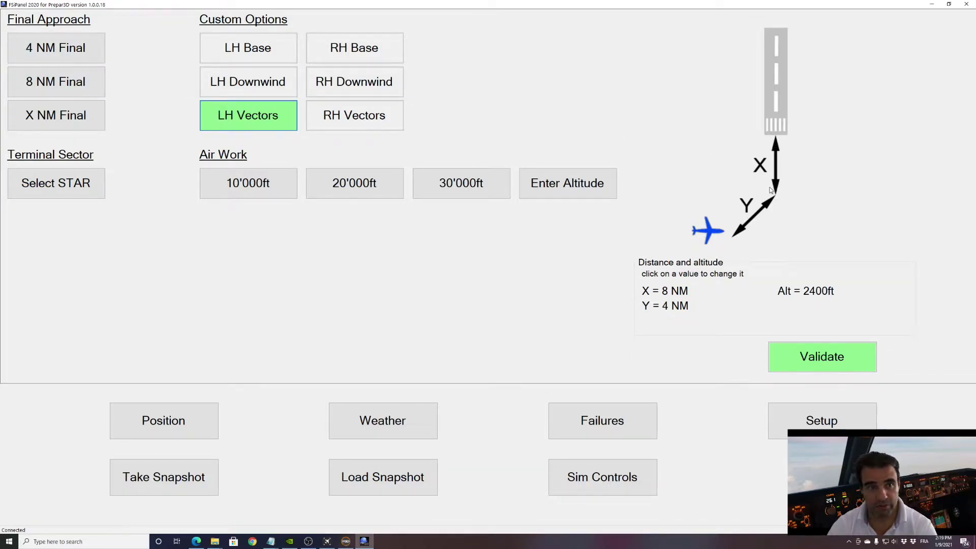
Examine the default positioning options in the setup, including the short and long final distances and the downwind altitude
{"action": "left_click", "coordinate": [796, 423]}
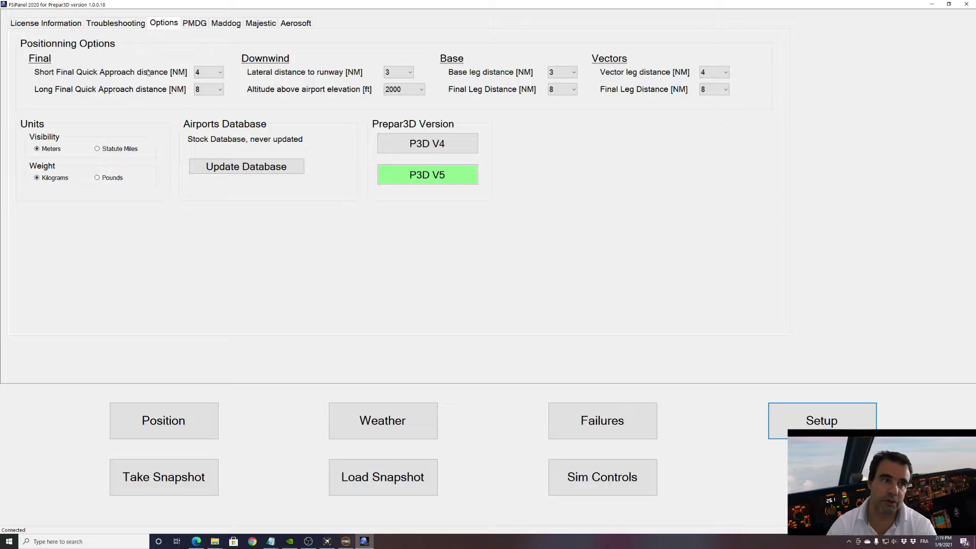
{"action": "left_click", "coordinate": [213, 72]}
{"action": "left_click", "coordinate": [219, 74]}
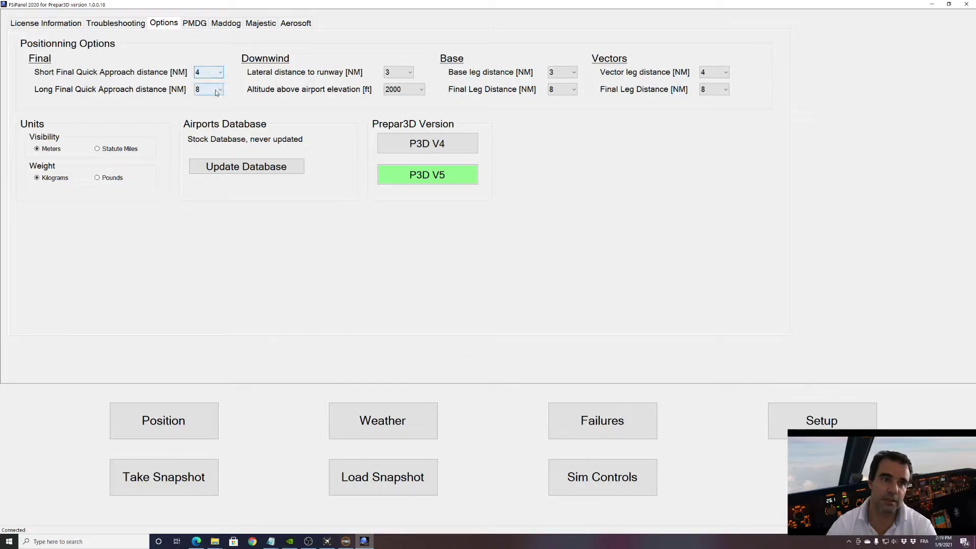
{"action": "left_click", "coordinate": [216, 91]}
{"action": "left_click", "coordinate": [218, 91]}
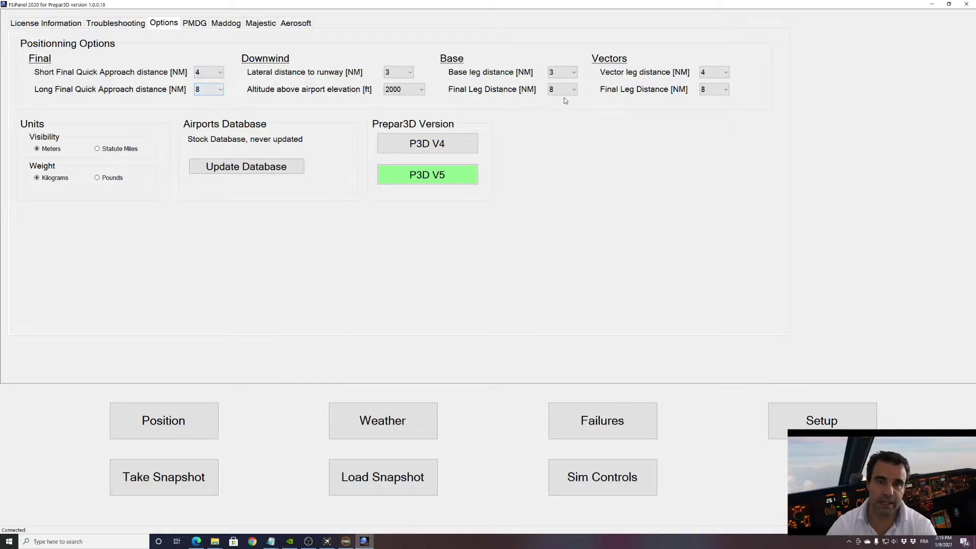
{"action": "double_click", "coordinate": [413, 90]}
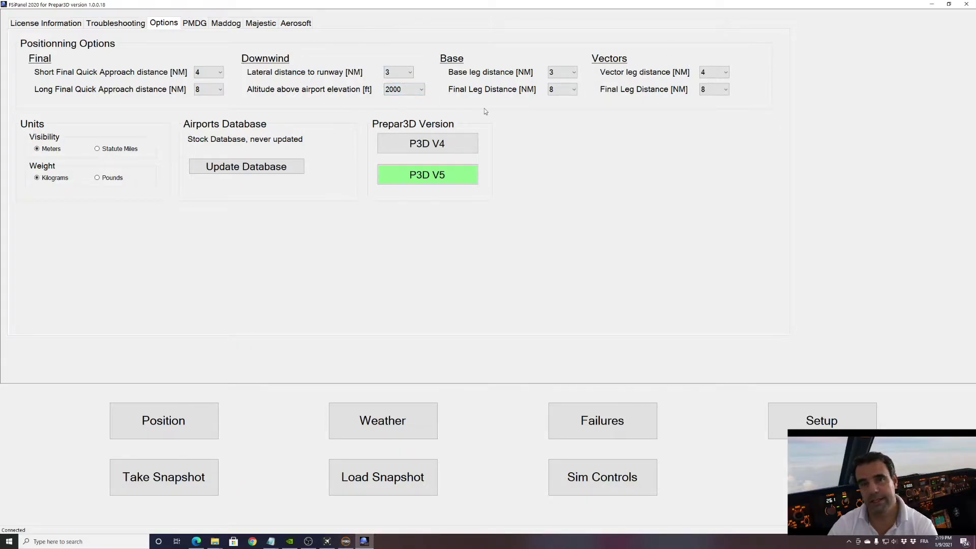
Choose LH Vectors as the custom fix for the approach and set its final leg distance X to 6 NM
{"action": "left_click", "coordinate": [211, 422]}
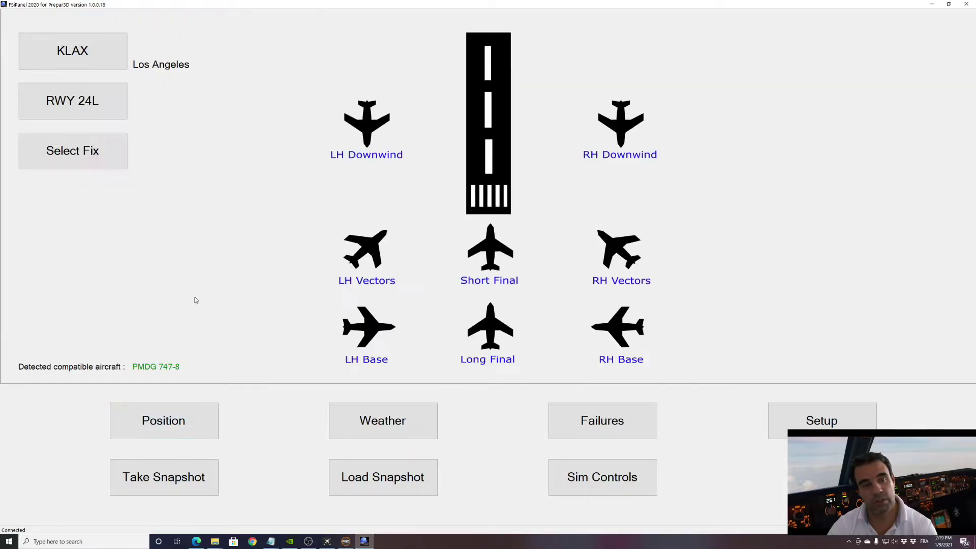
{"action": "left_click", "coordinate": [92, 154]}
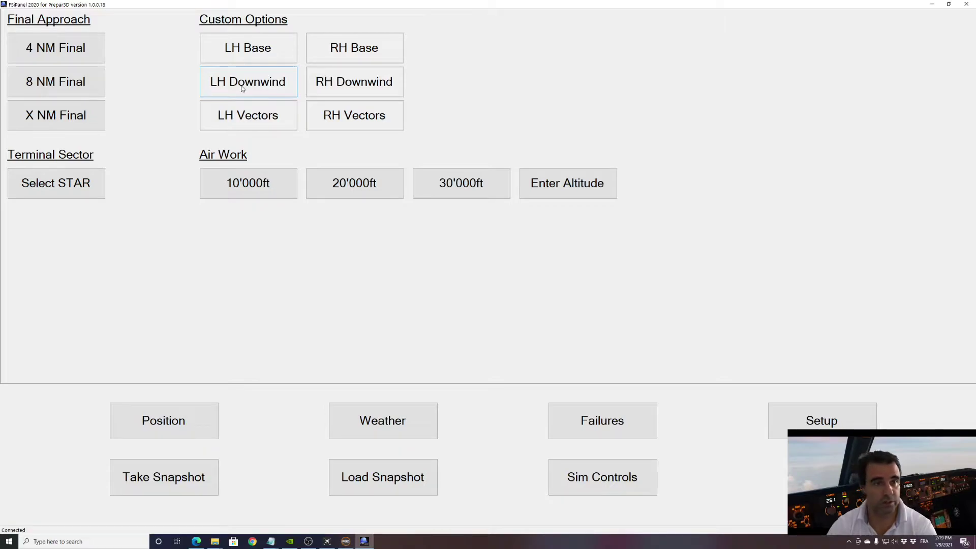
{"action": "left_click", "coordinate": [254, 117]}
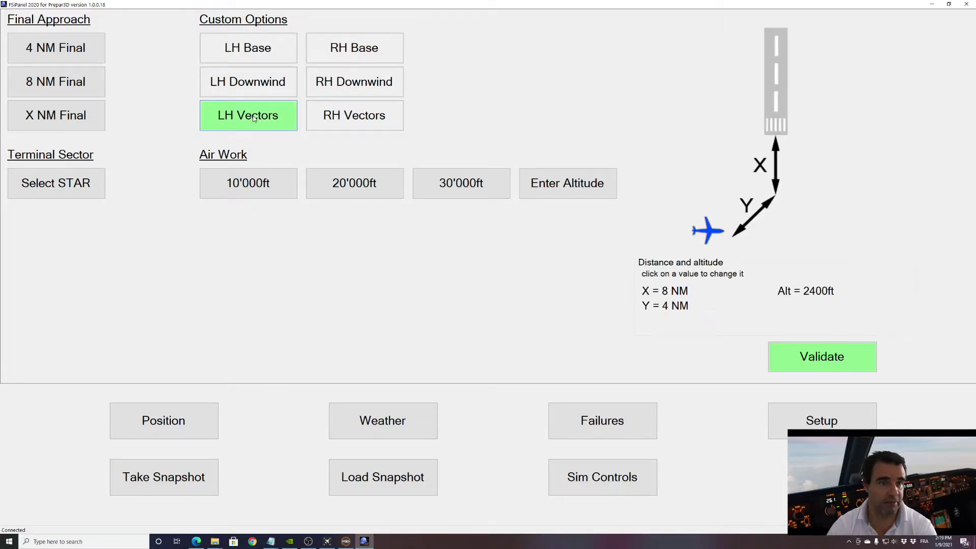
{"action": "left_click", "coordinate": [679, 295]}
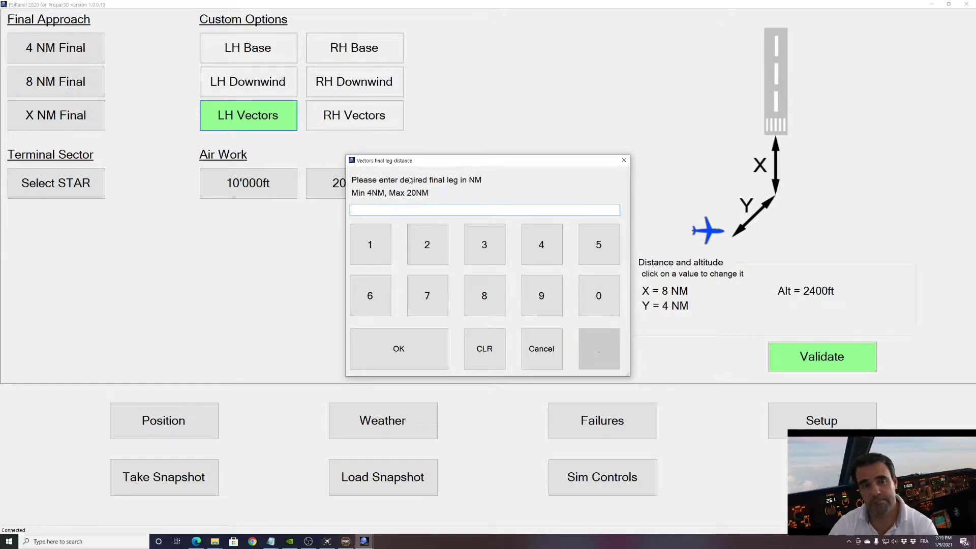
{"action": "left_click", "coordinate": [383, 299]}
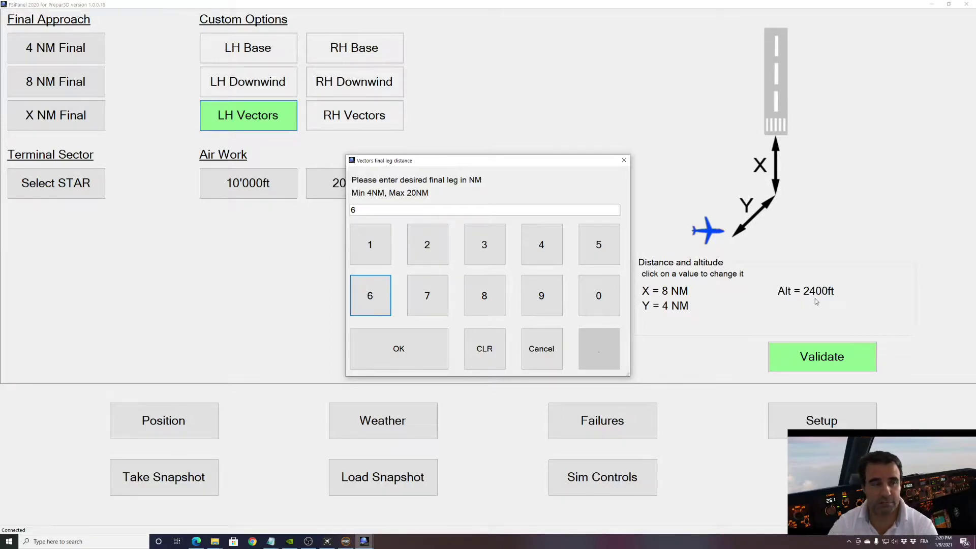
{"action": "left_click", "coordinate": [436, 349]}
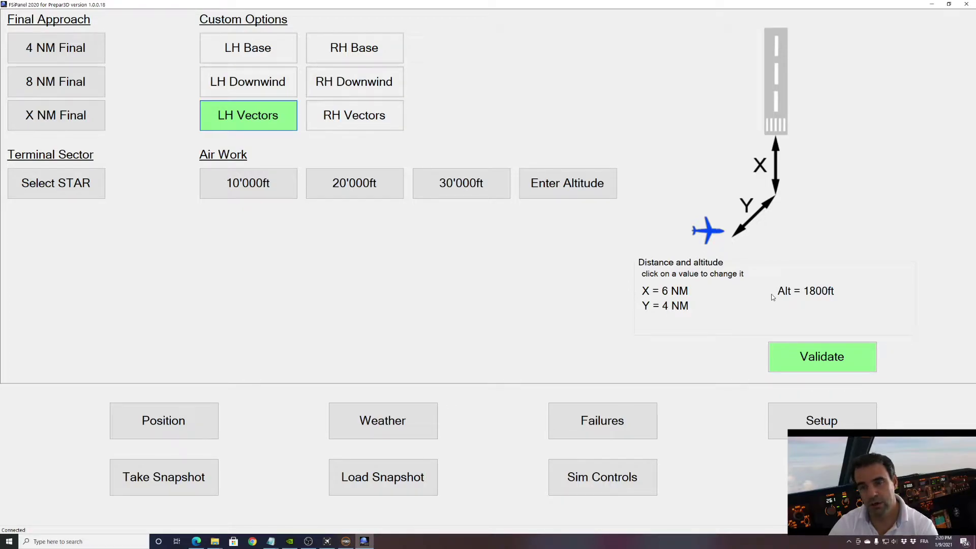
Set the vectors leg distance Y to 3 NM and validate the LH Vectors position
{"action": "left_click", "coordinate": [670, 308]}
{"action": "left_click", "coordinate": [492, 264]}
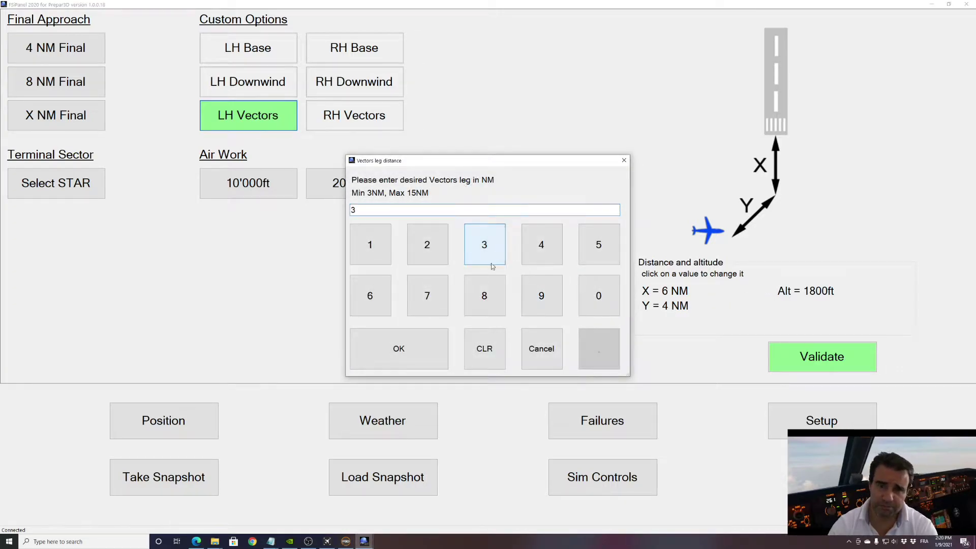
{"action": "left_click", "coordinate": [410, 360]}
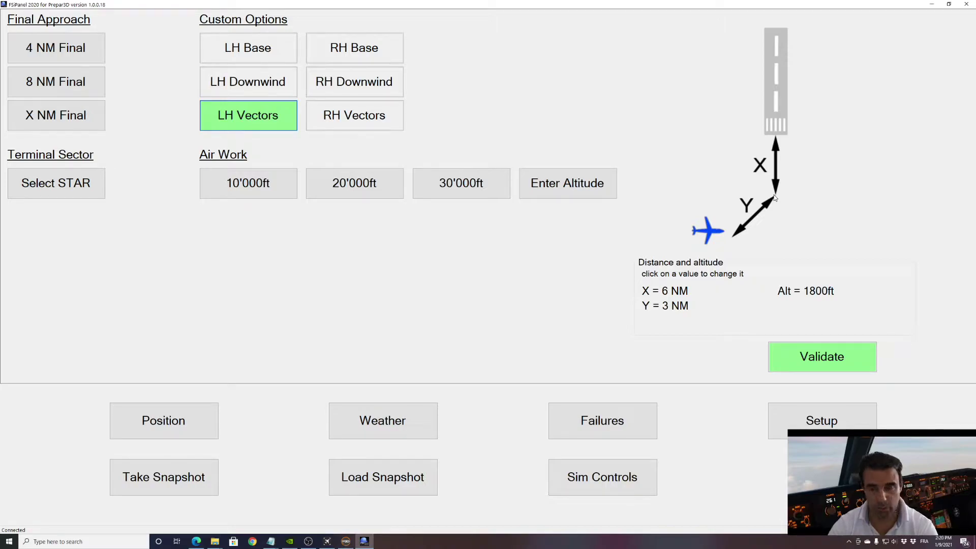
{"action": "left_click", "coordinate": [840, 354]}
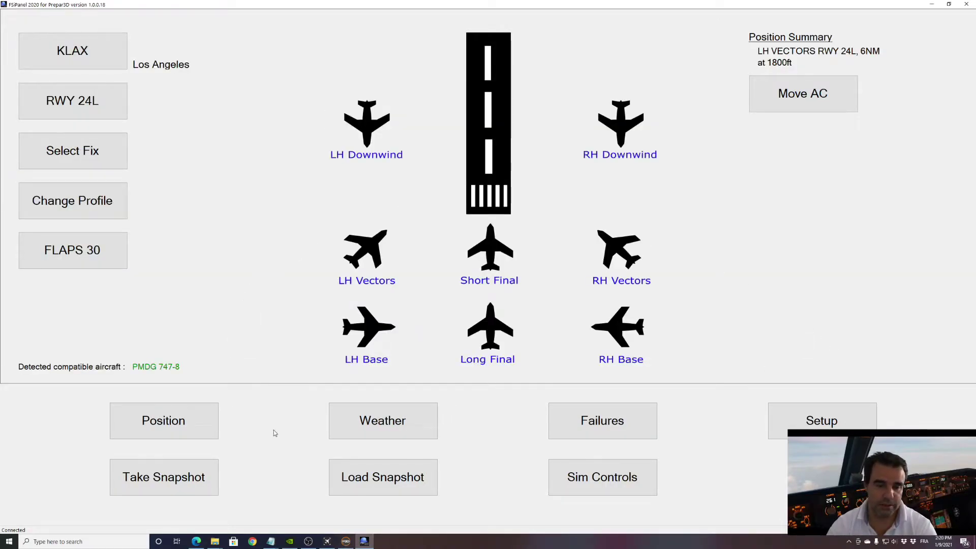
Set the custom weather's wind to 060/12
{"action": "left_click", "coordinate": [417, 428]}
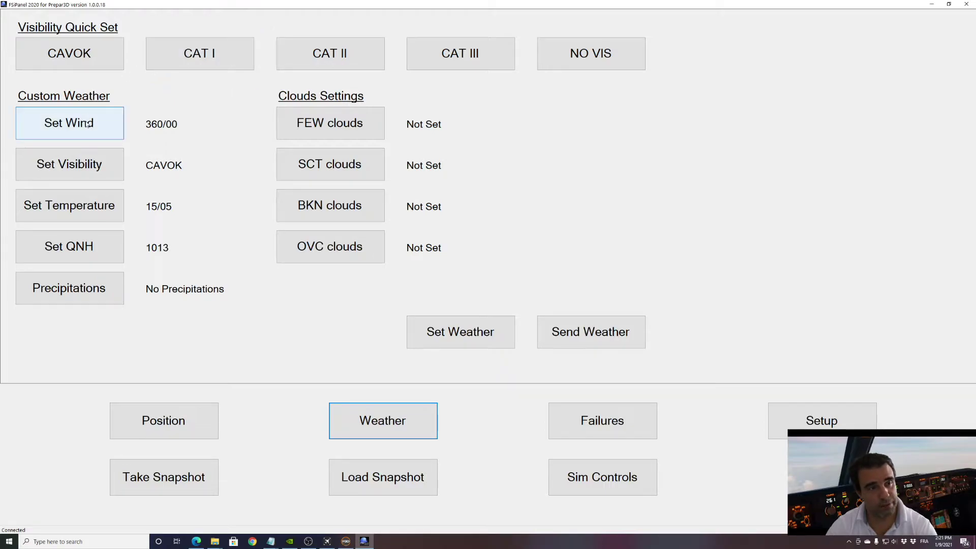
{"action": "left_click", "coordinate": [116, 123]}
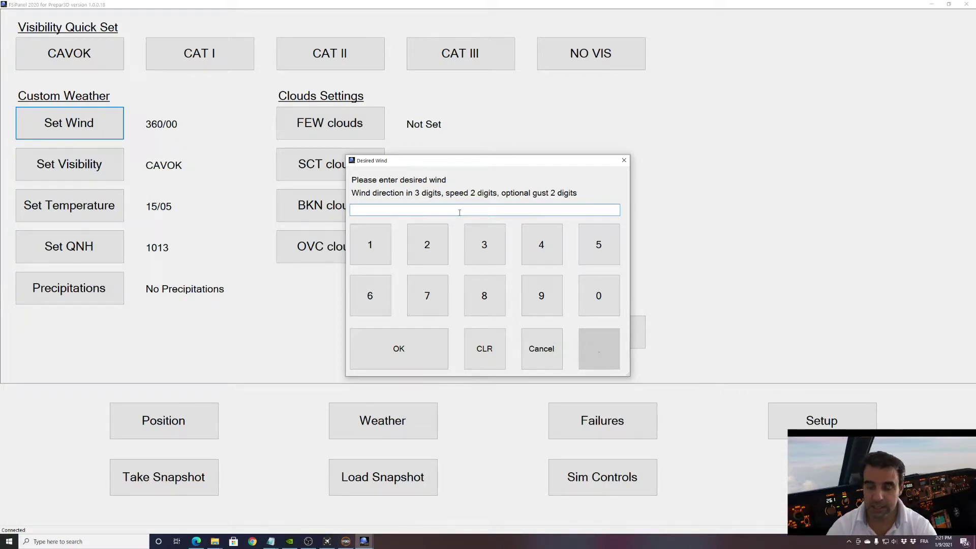
{"action": "type", "text": "06"}
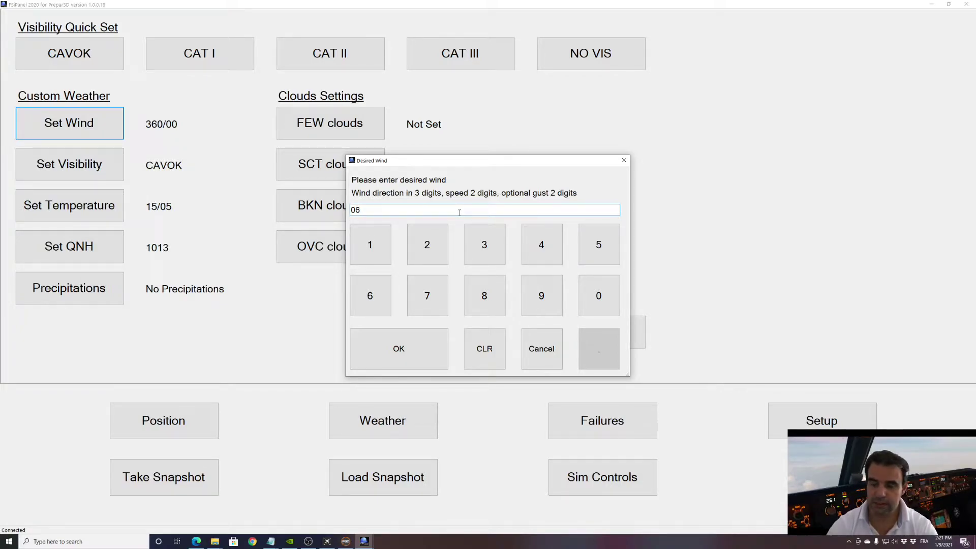
{"action": "type", "text": "0/12"}
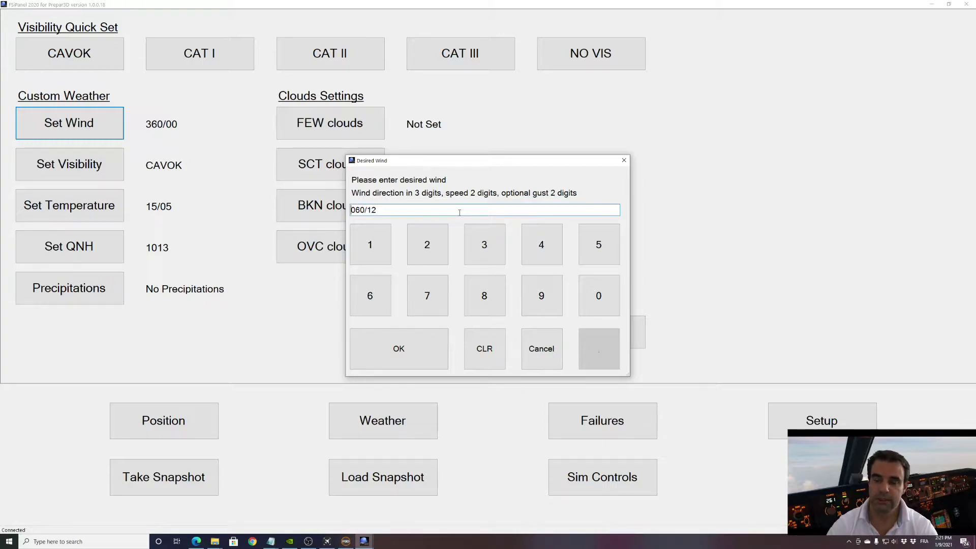
{"action": "key", "text": "Return"}
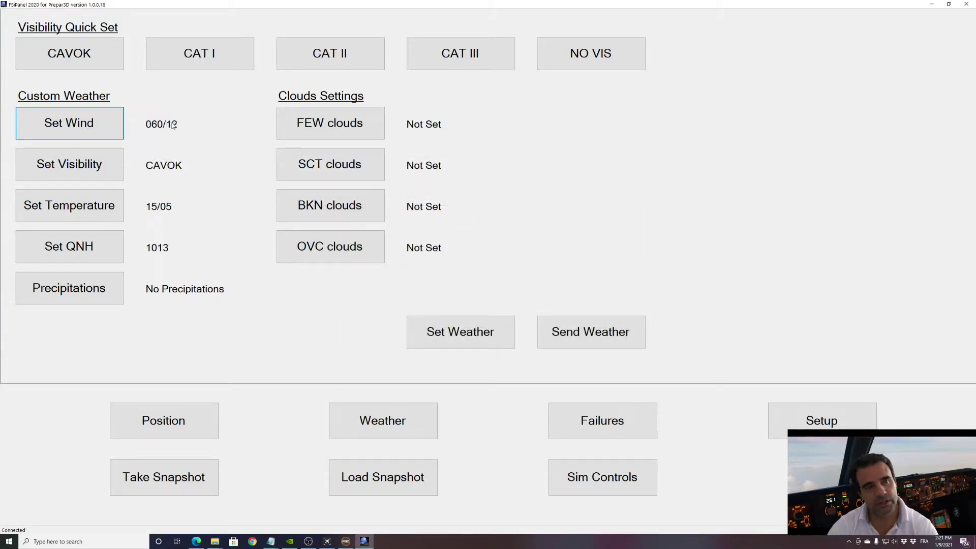
Set the custom weather's wind to 161/10 and the visibility to 1 KM
{"action": "left_click", "coordinate": [90, 122]}
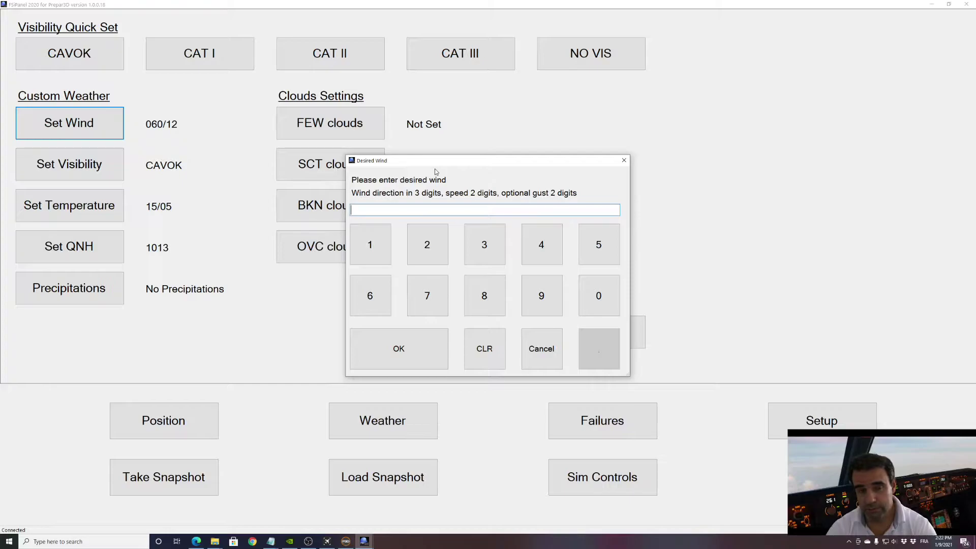
{"action": "type", "text": "161/"}
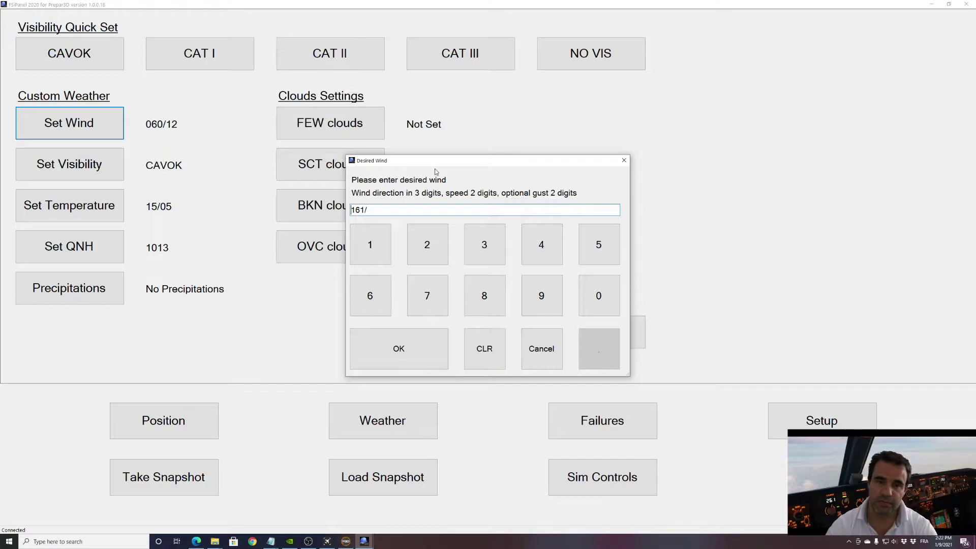
{"action": "type", "text": "10"}
{"action": "key", "text": "Return"}
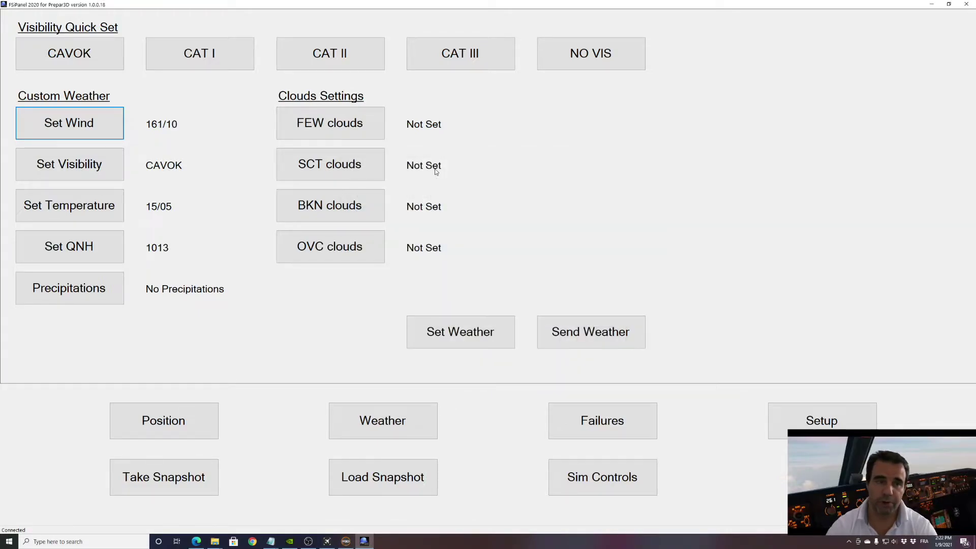
{"action": "left_click", "coordinate": [100, 168]}
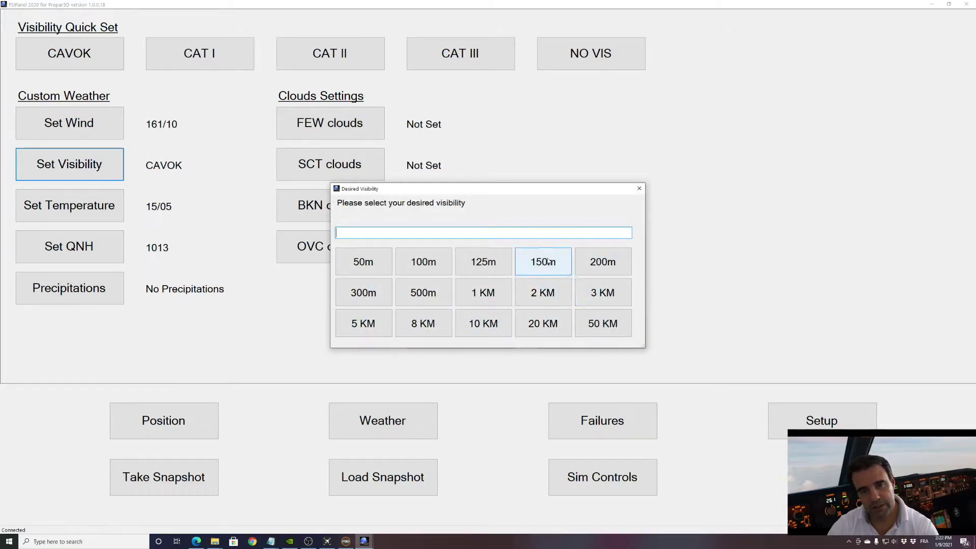
{"action": "left_click", "coordinate": [481, 297]}
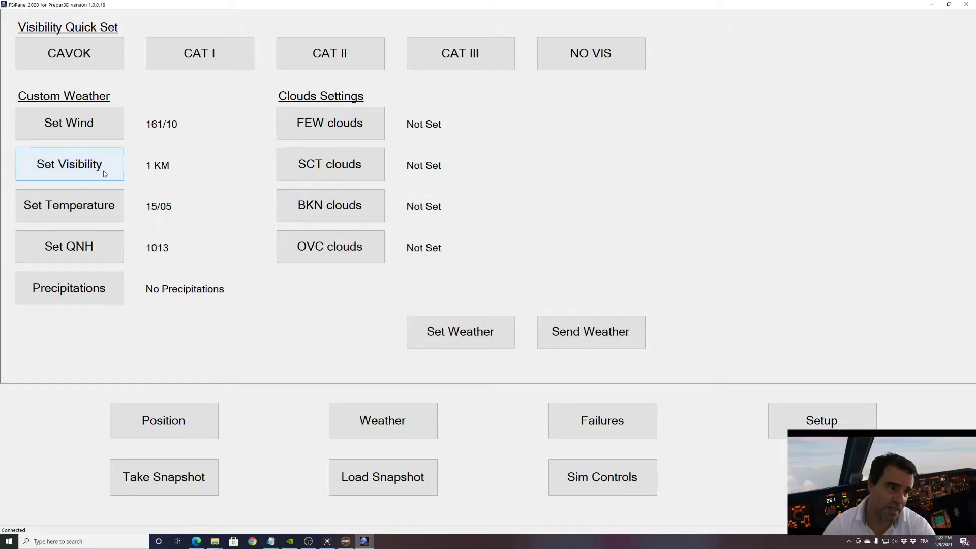
Set the custom weather's temperature and dew point to 23/12
{"action": "left_click", "coordinate": [76, 205]}
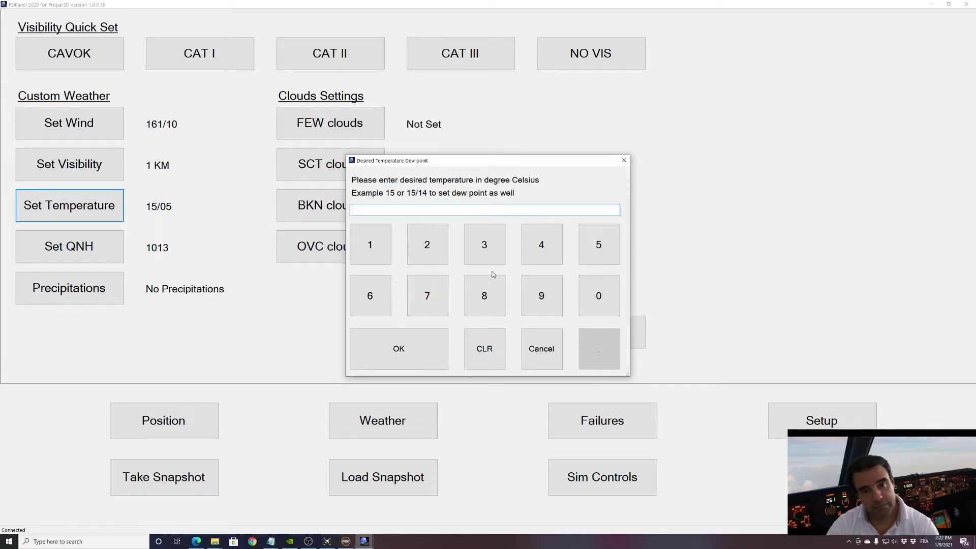
{"action": "left_click", "coordinate": [434, 254]}
{"action": "left_click", "coordinate": [497, 253]}
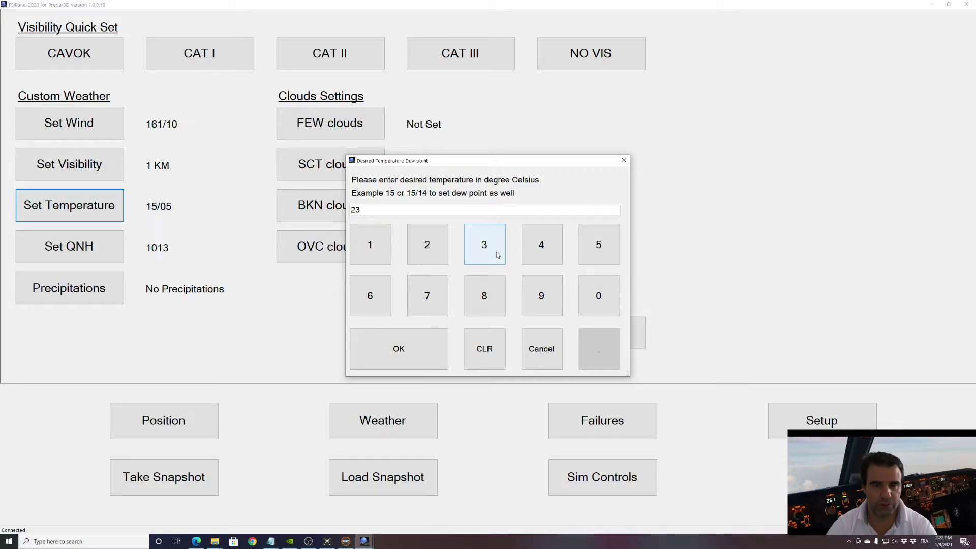
{"action": "type", "text": "/"}
{"action": "left_click", "coordinate": [389, 250]}
{"action": "left_click", "coordinate": [428, 250]}
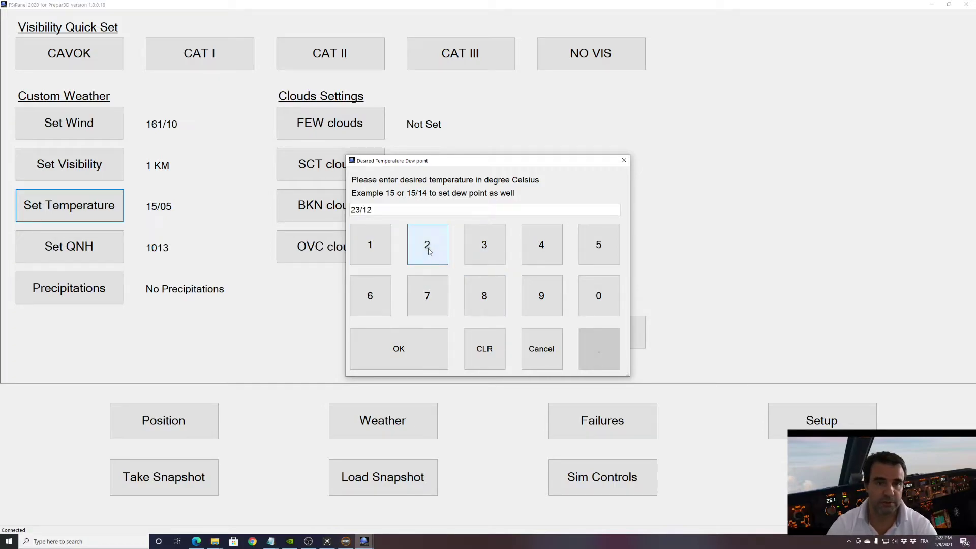
{"action": "left_click", "coordinate": [409, 348]}
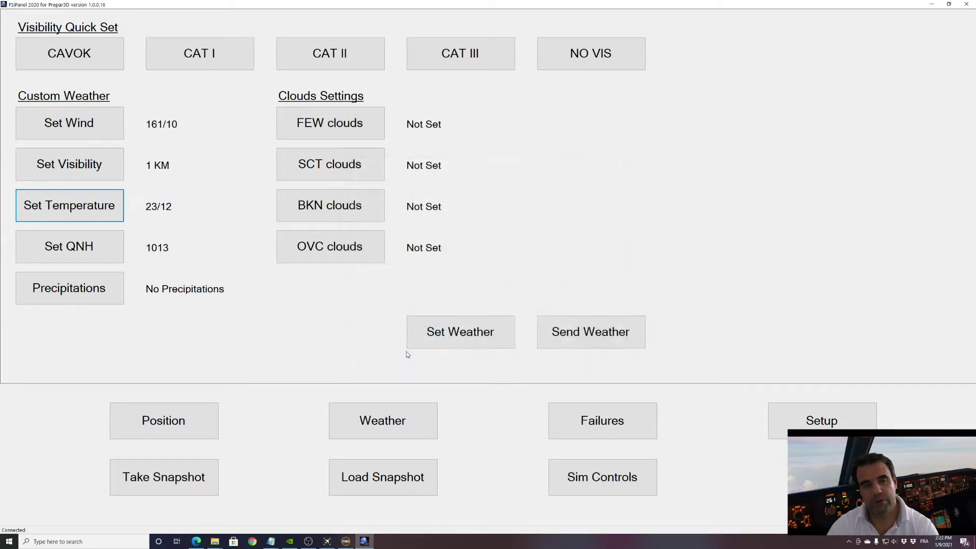
Set the QNH to 1025 hPa and add an overcast cloud layer with a 400 ft ceiling
{"action": "left_click", "coordinate": [101, 243]}
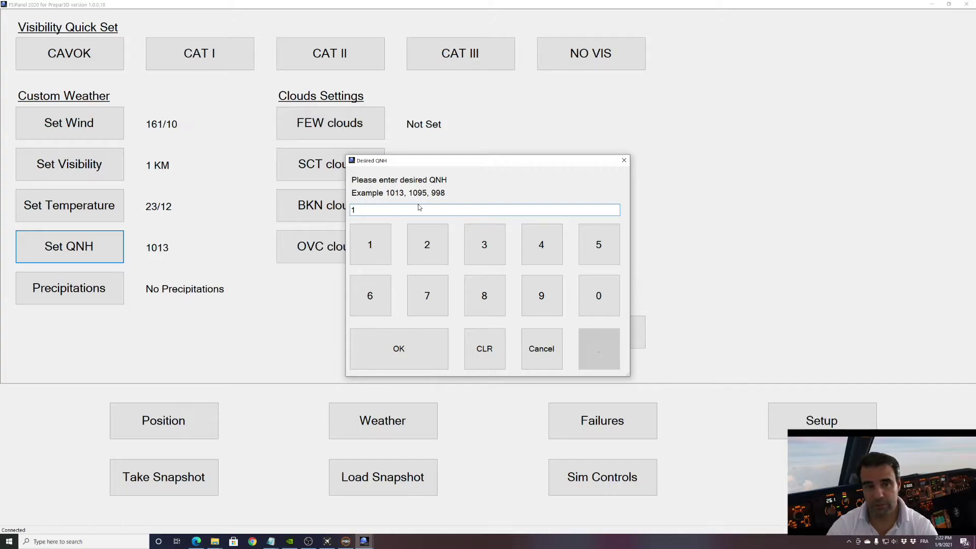
{"action": "type", "text": "1025"}
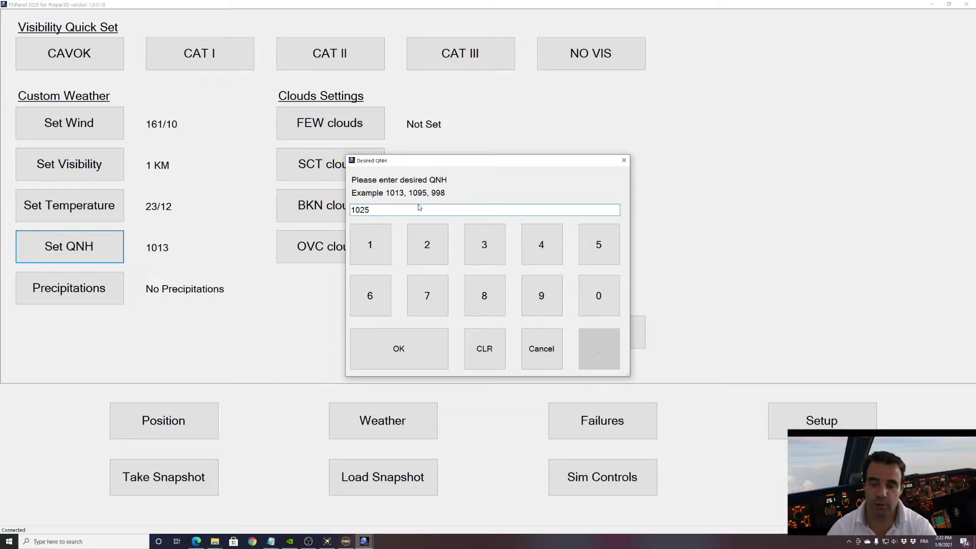
{"action": "key", "text": "Return"}
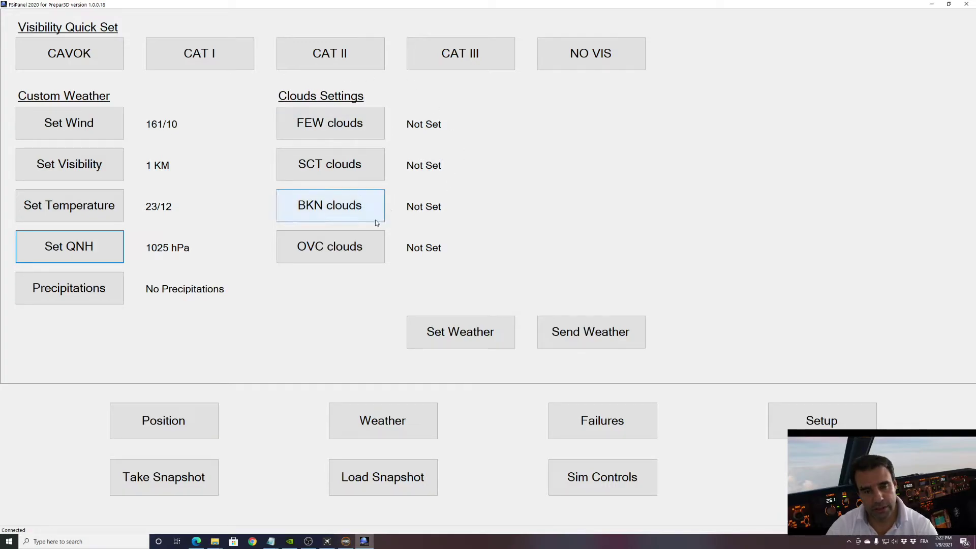
{"action": "left_click", "coordinate": [364, 245]}
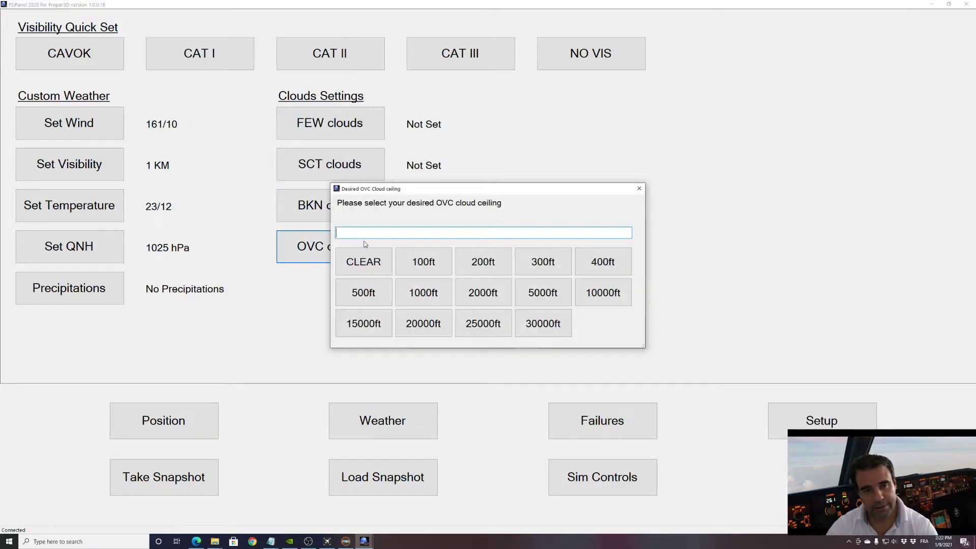
{"action": "left_click", "coordinate": [603, 263]}
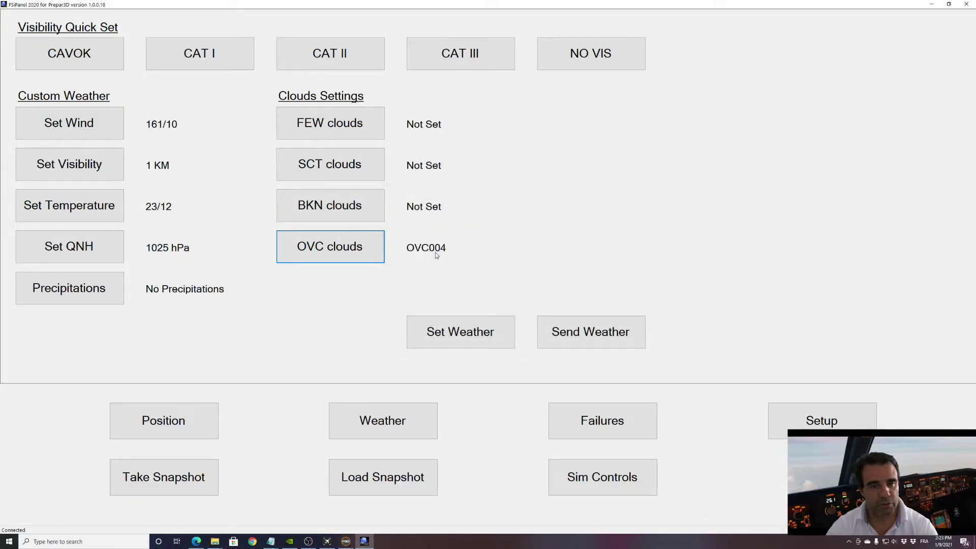
Choose light rain as the precipitation and set the custom weather for the scenario
{"action": "left_click", "coordinate": [114, 289]}
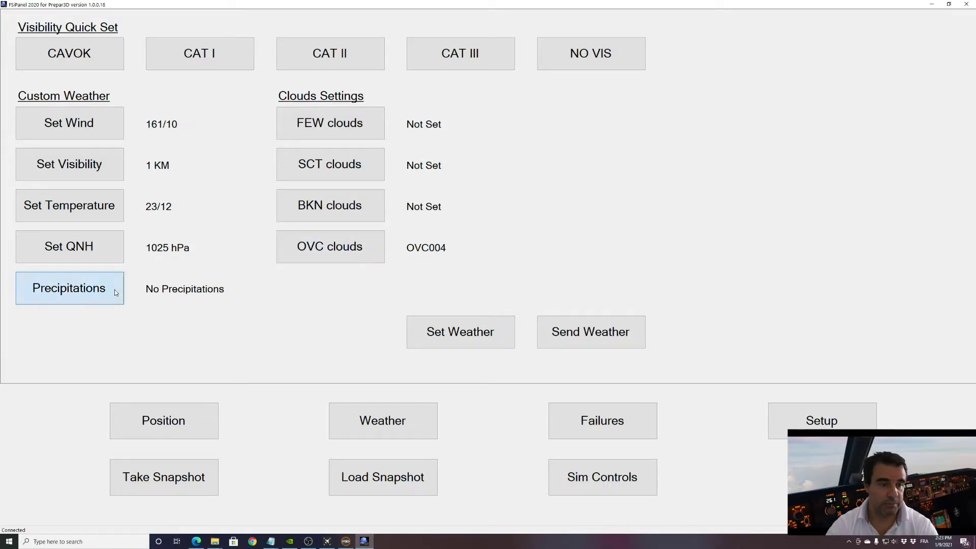
{"action": "left_click", "coordinate": [114, 289]}
{"action": "left_click", "coordinate": [115, 289]}
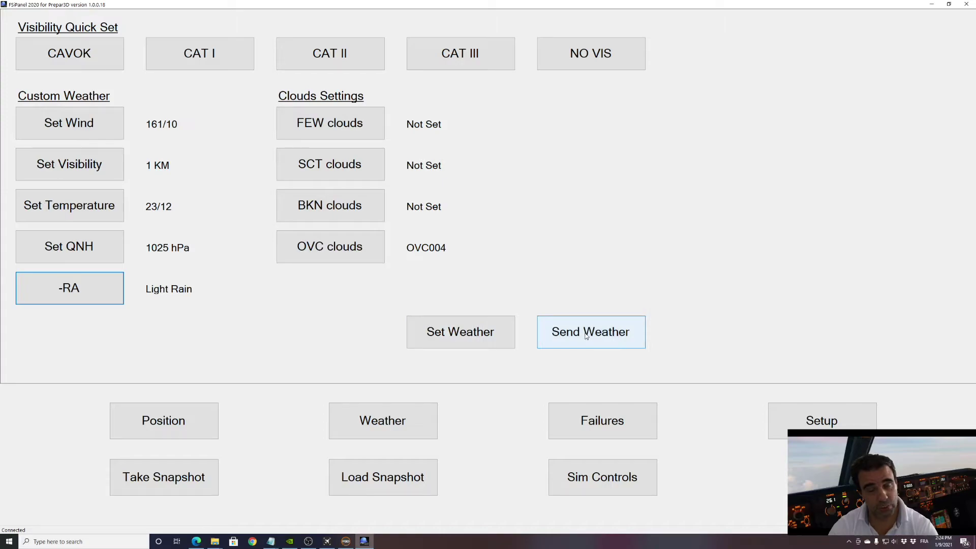
{"action": "left_click", "coordinate": [459, 348]}
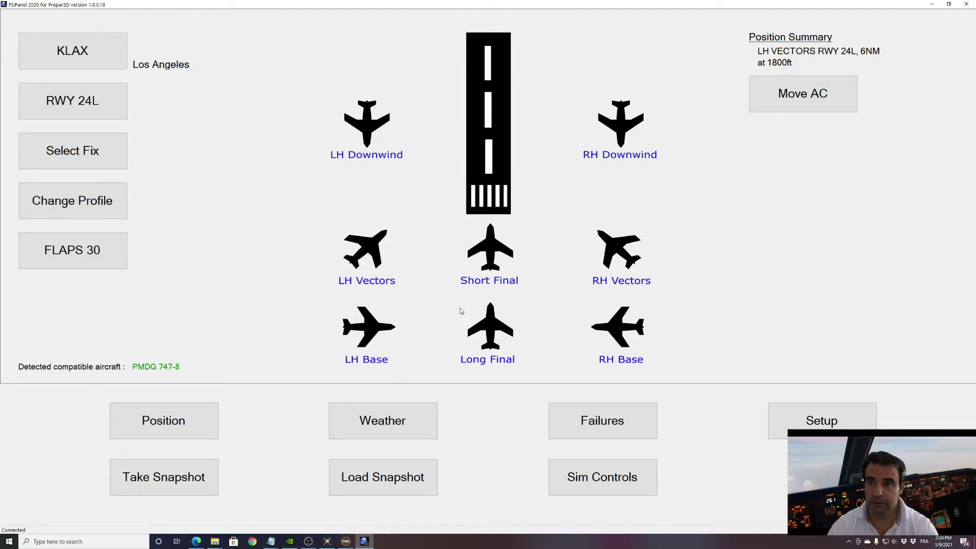
Move the aircraft to the LH Vectors position, choosing a new load with a zero fuel weight of about 231,000 kg
{"action": "left_click", "coordinate": [784, 93]}
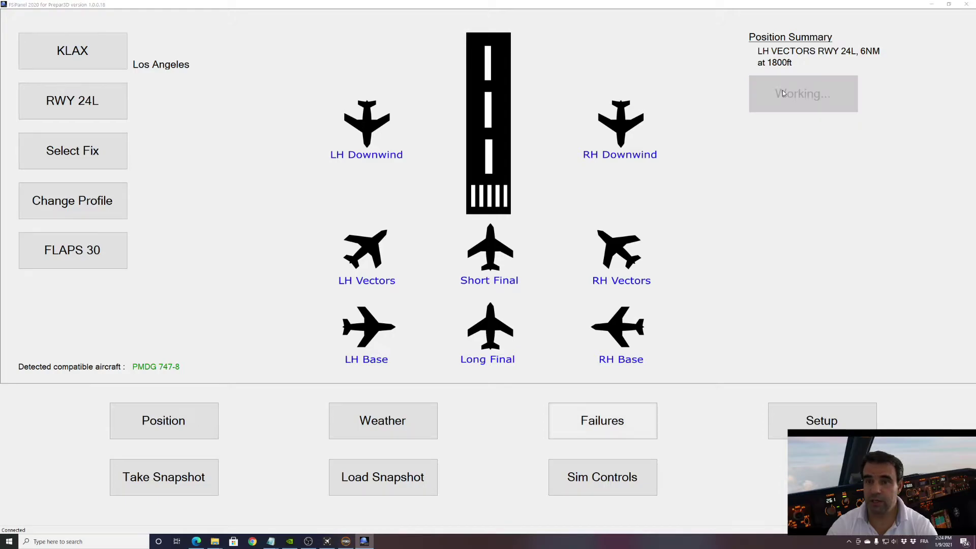
{"action": "left_click_drag", "start_coordinate": [506, 245], "coordinate": [445, 133]}
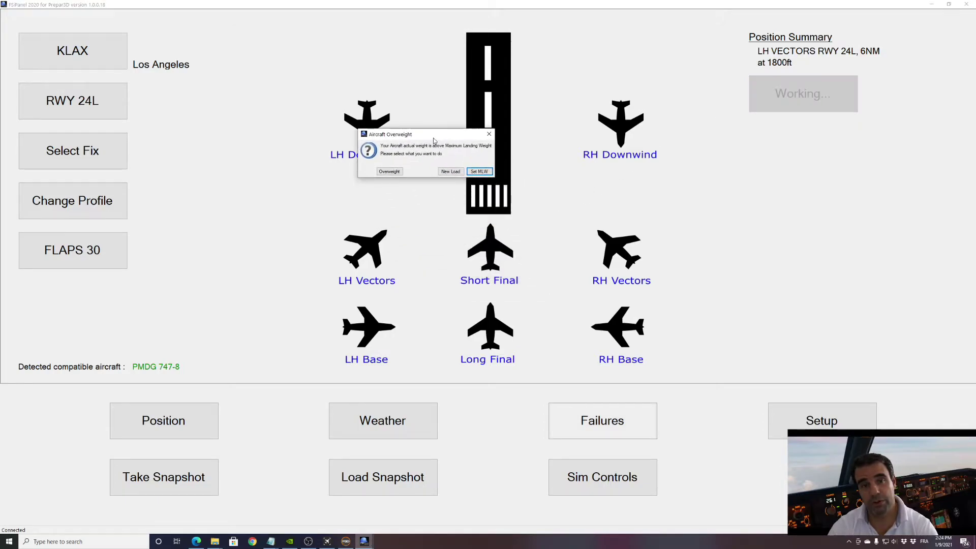
{"action": "left_click", "coordinate": [450, 171]}
{"action": "left_click_drag", "start_coordinate": [299, 22], "coordinate": [492, 88]}
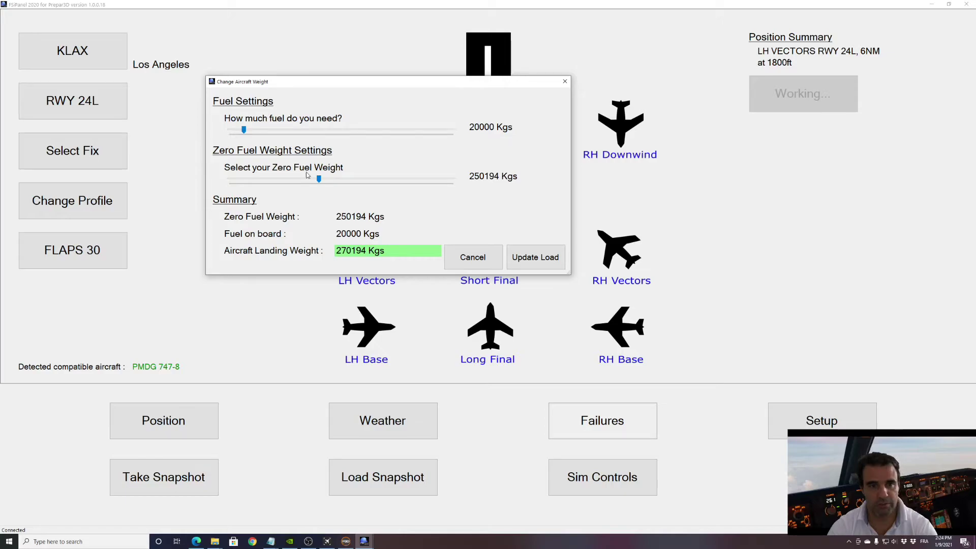
{"action": "left_click_drag", "start_coordinate": [319, 179], "coordinate": [262, 184]}
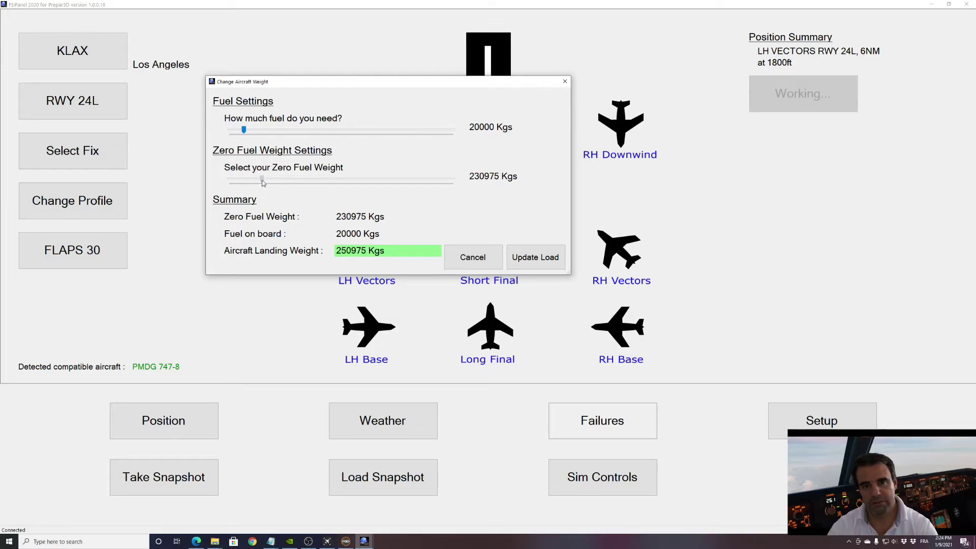
{"action": "left_click", "coordinate": [536, 258]}
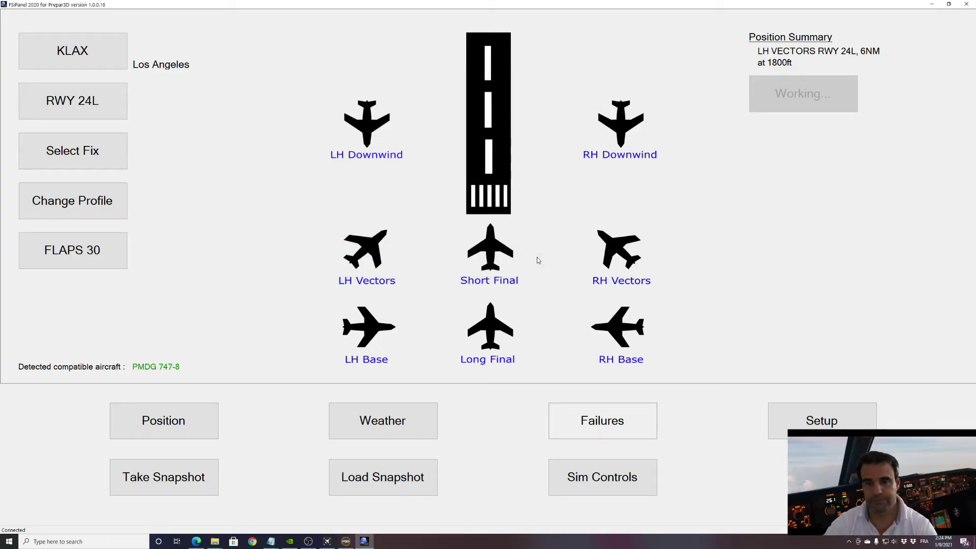
Switch to Prepar3D and resume the paused simulation
{"action": "left_click", "coordinate": [346, 542]}
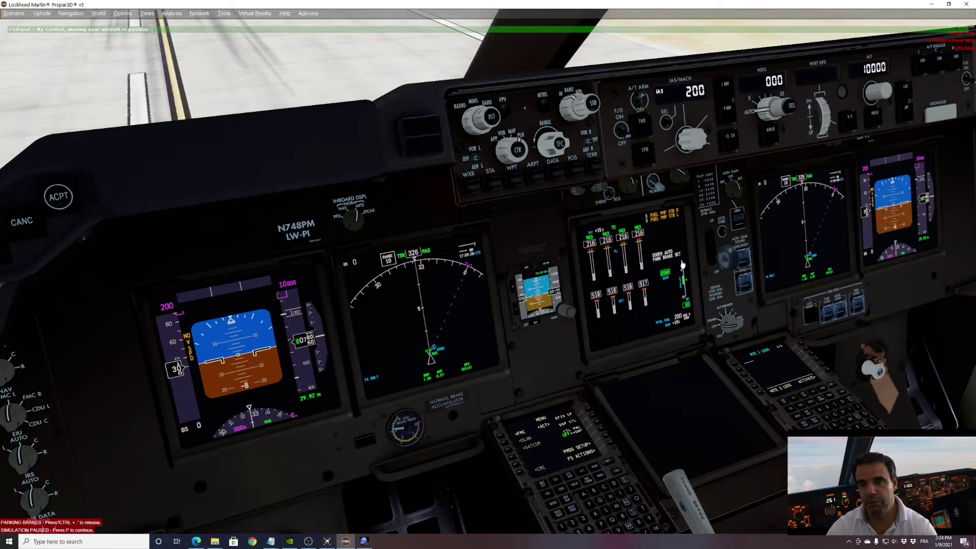
{"action": "key", "text": "p"}
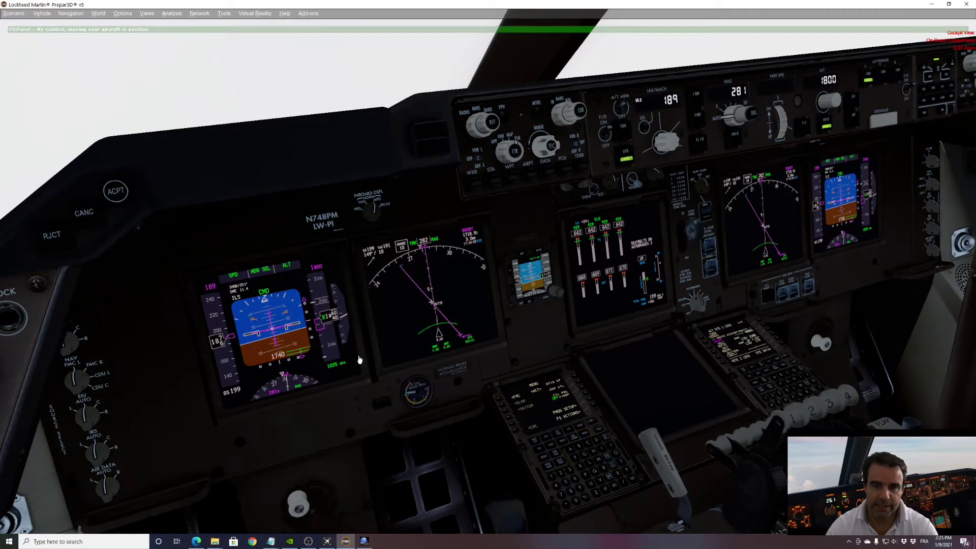
Make SUTIE the active waypoint at the head of the CDU's RTE 1 legs and execute the route change
{"action": "left_click", "coordinate": [760, 363]}
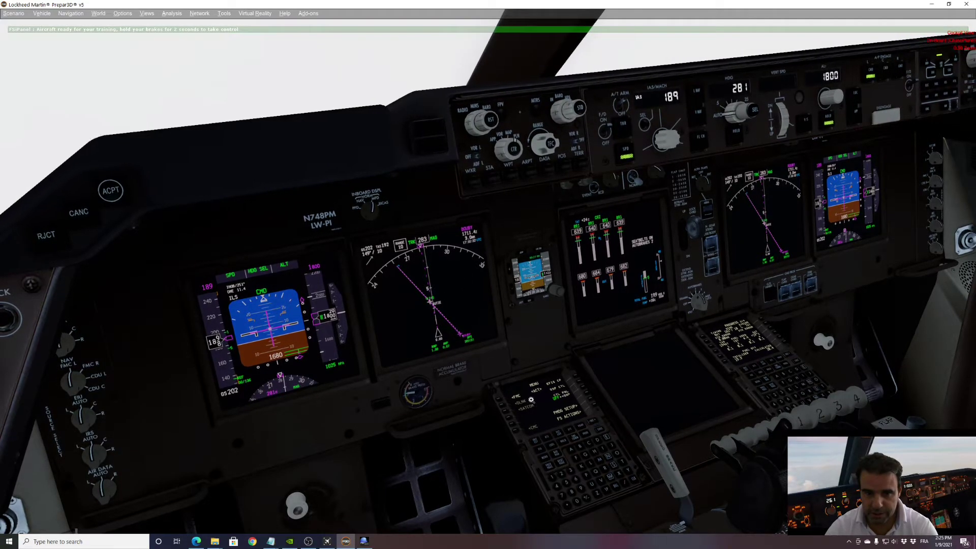
{"action": "left_click", "coordinate": [548, 411]}
{"action": "left_click", "coordinate": [460, 339]}
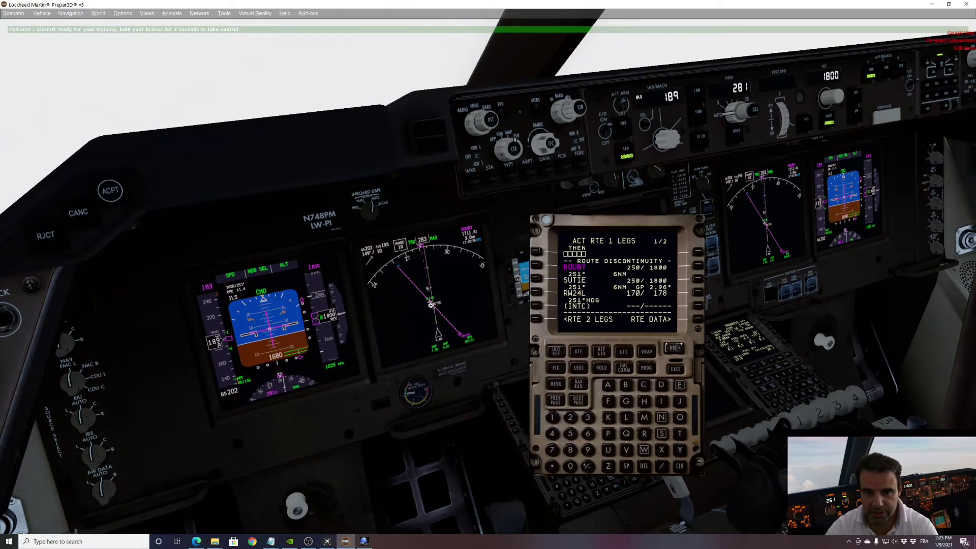
{"action": "left_click", "coordinate": [536, 277]}
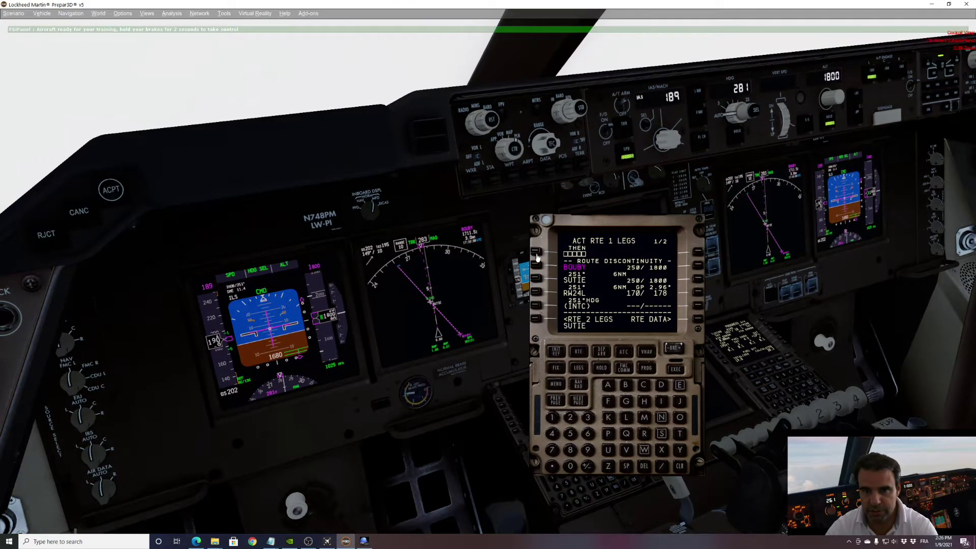
{"action": "left_click", "coordinate": [537, 253]}
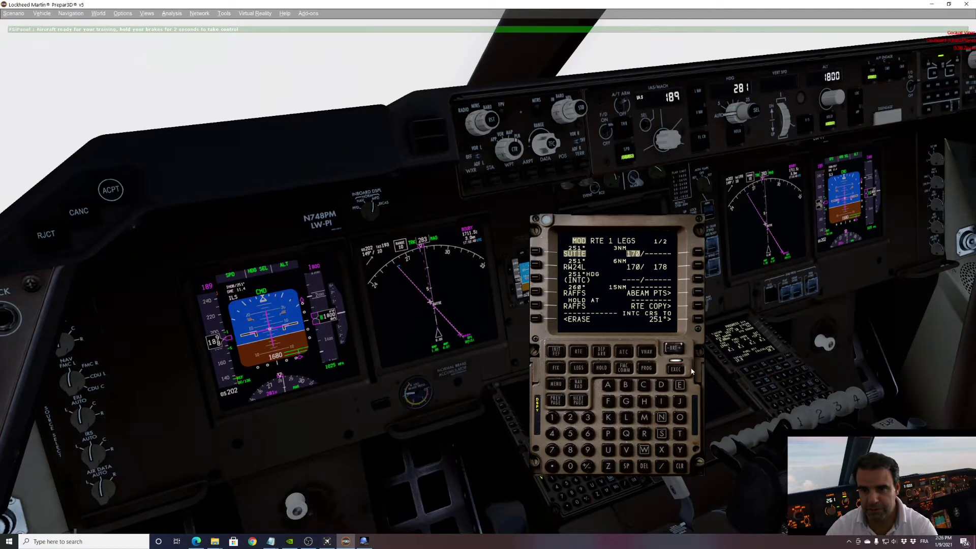
{"action": "left_click", "coordinate": [676, 370]}
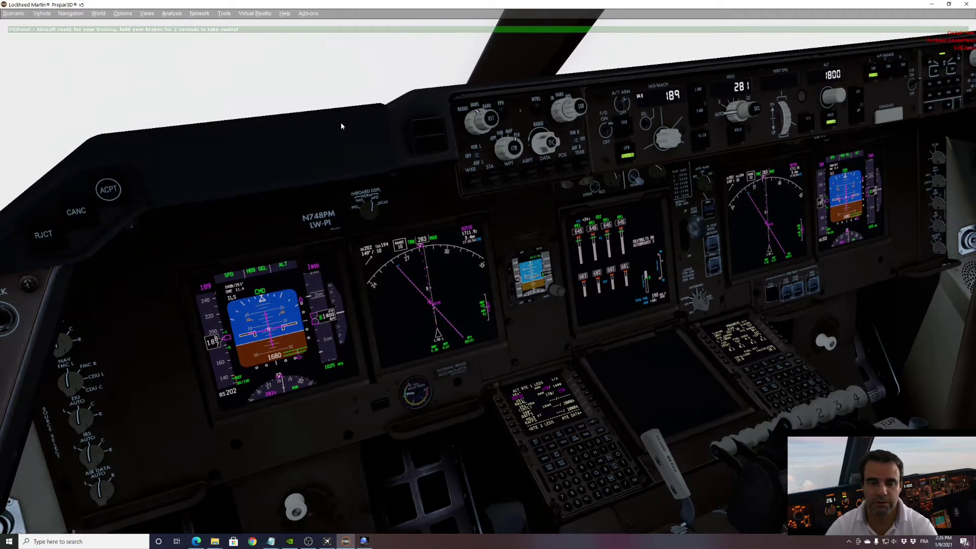
{"action": "key", "text": "ctrl+space"}
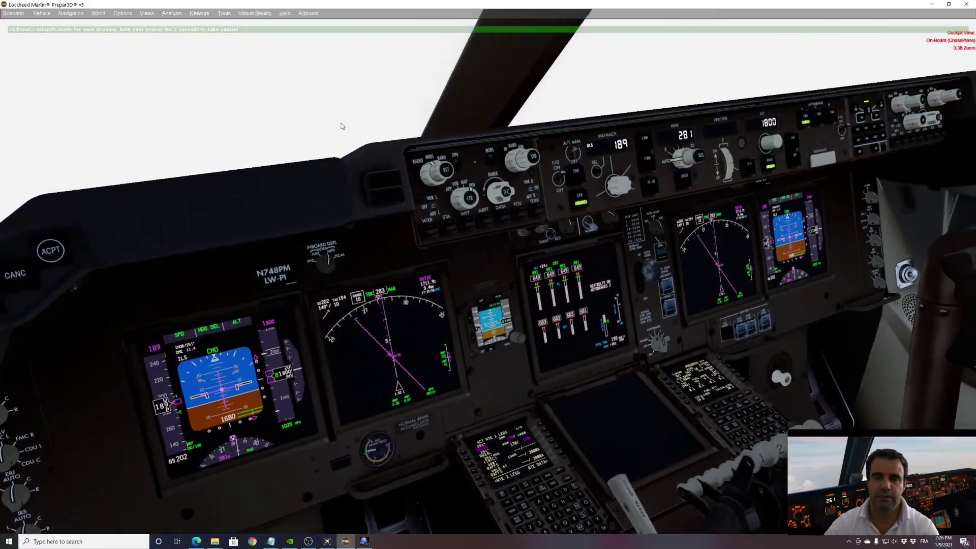
Take control of the aircraft by applying the brakes and arm the approach mode on the mode control panel
{"action": "key", "text": "period"}
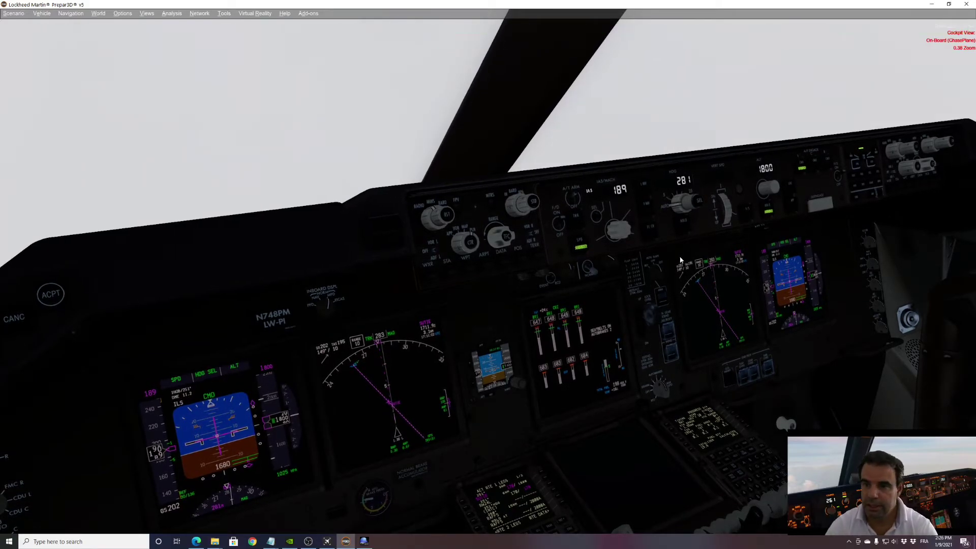
{"action": "left_click", "coordinate": [794, 209]}
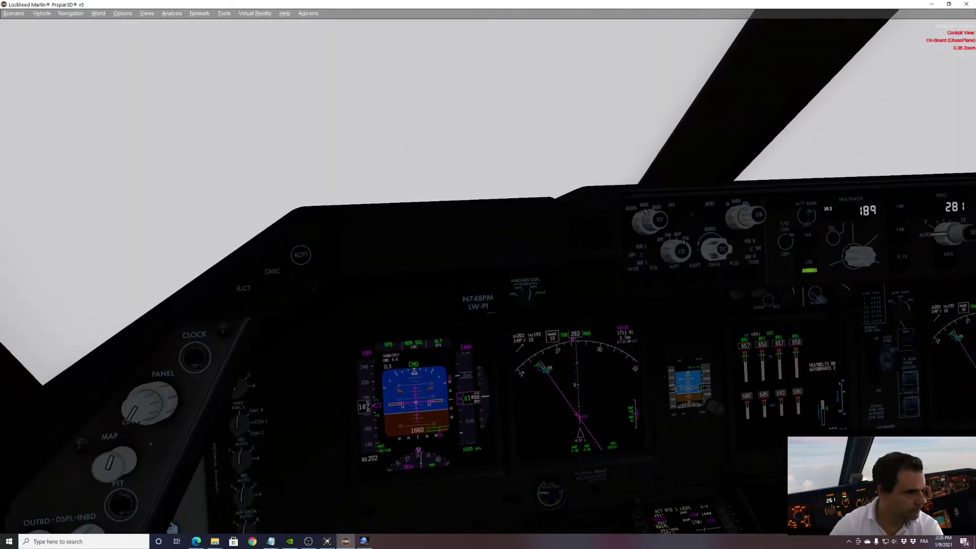
{"action": "scroll", "coordinate": [856, 247], "scroll_direction": "down", "scroll_amount": 20}
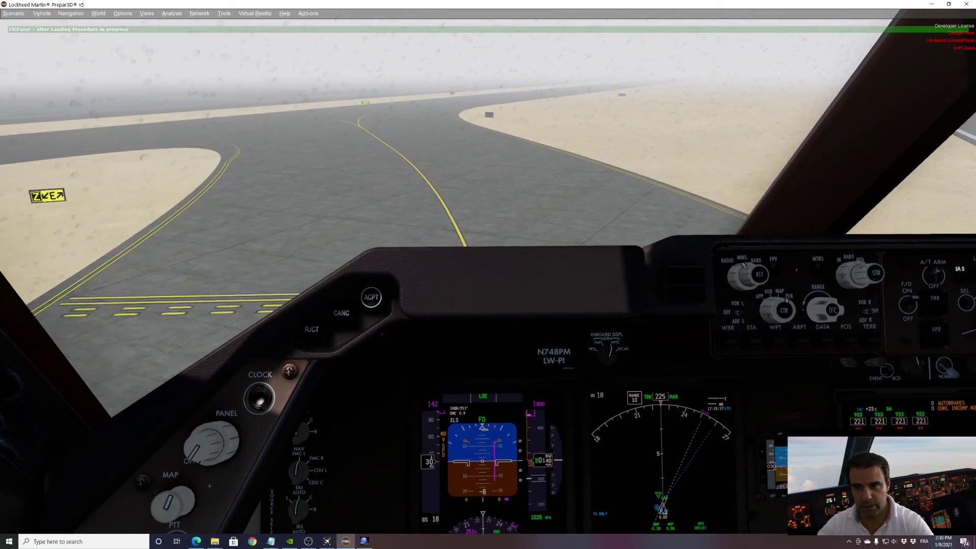
Brake the aircraft to a stop on the taxiway and set the parking brake
{"action": "key", "text": "period"}
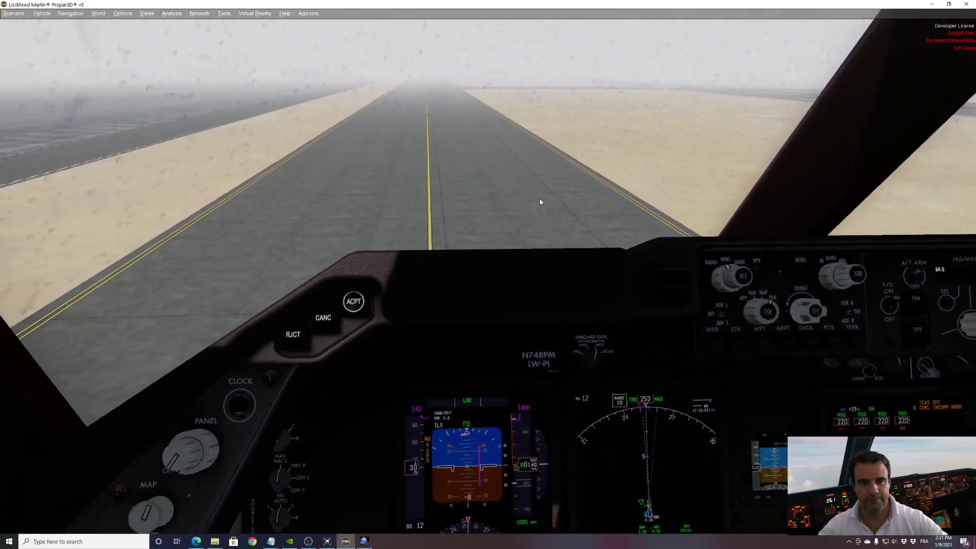
{"action": "key", "text": "period"}
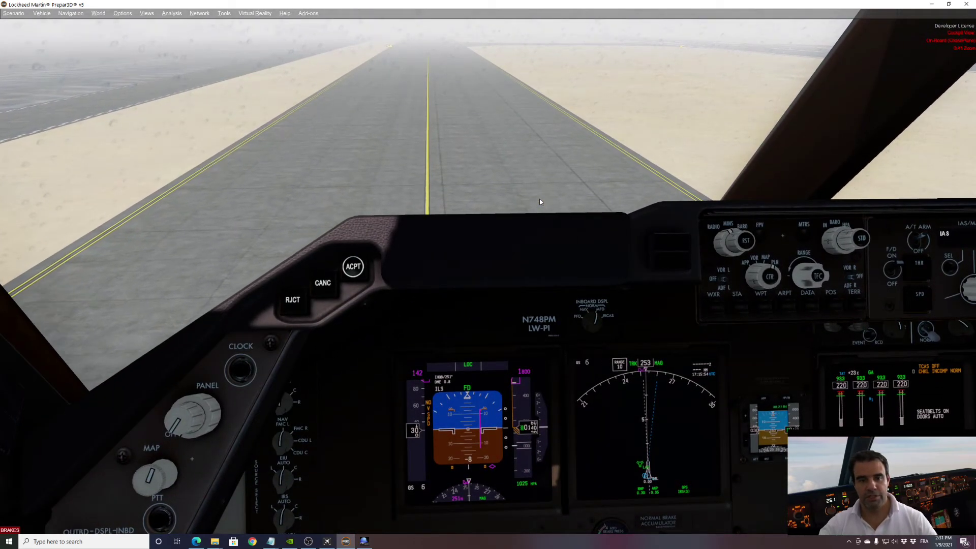
{"action": "key", "text": "ctrl+period"}
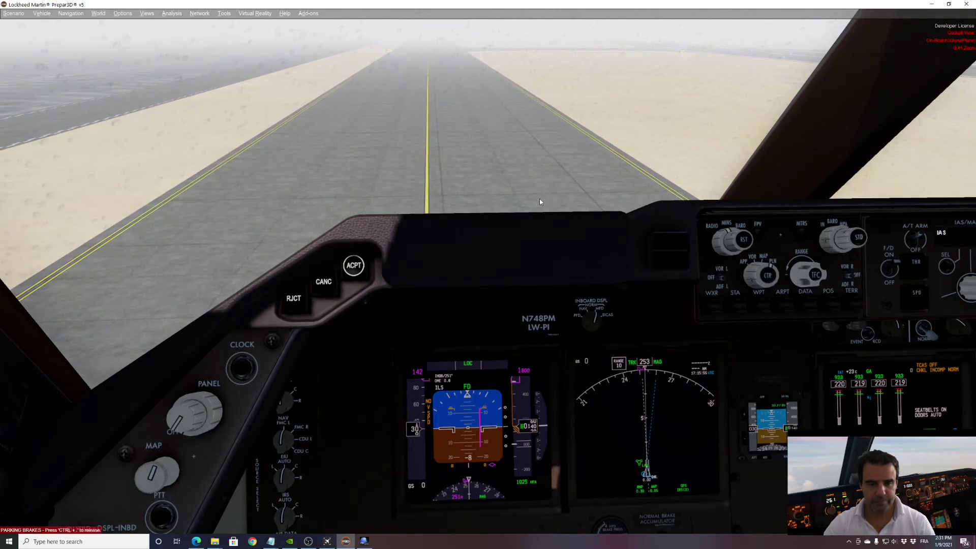
Switch to FSiPanel and review the landing report for the approach just flown, closing it when finished
{"action": "left_click", "coordinate": [364, 542]}
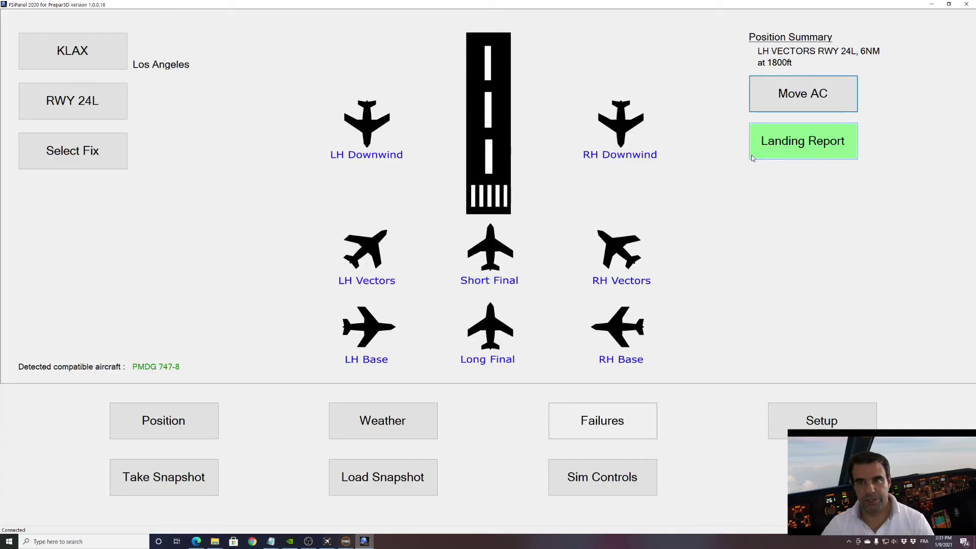
{"action": "left_click", "coordinate": [786, 145]}
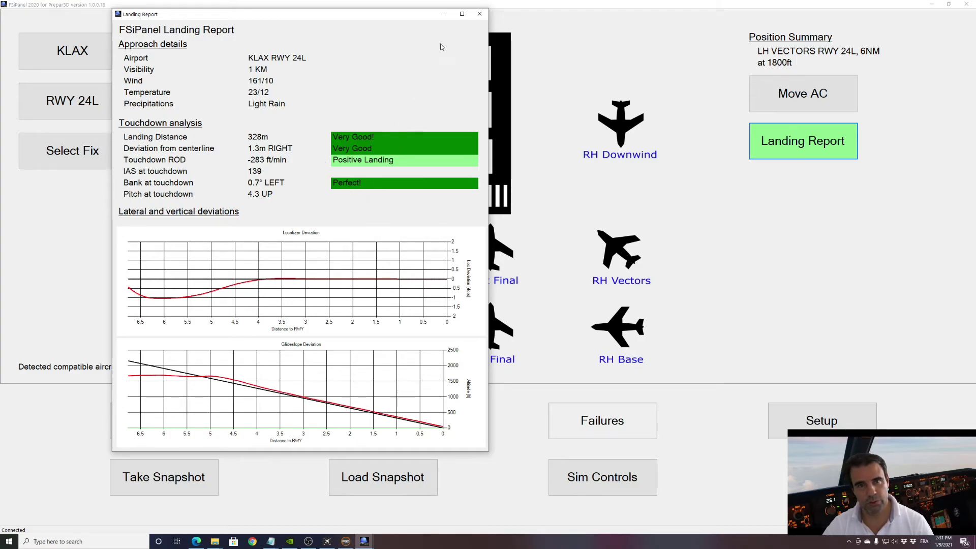
{"action": "left_click", "coordinate": [479, 15]}
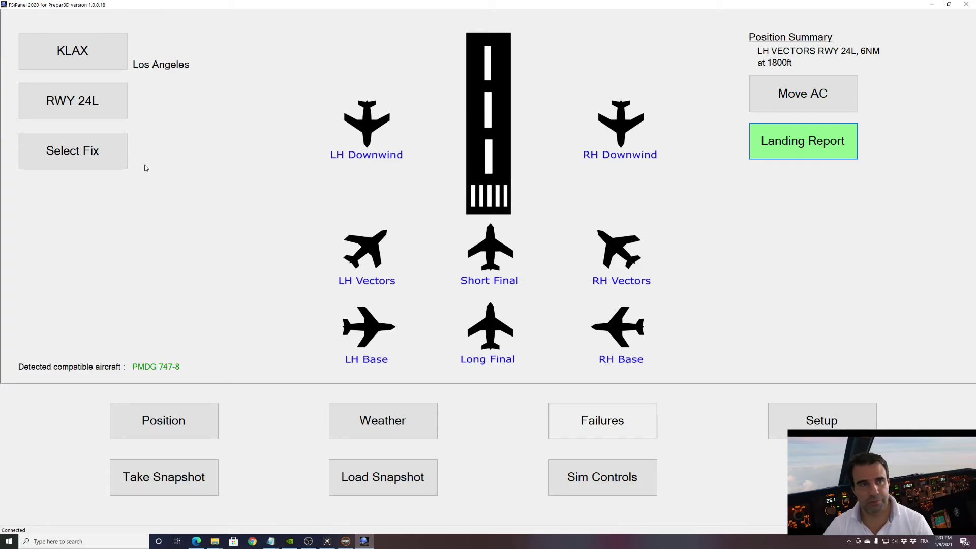
Select a custom 6 NM final at 1800 ft as the fix, move the aircraft there and return to FSiPanel
{"action": "left_click", "coordinate": [126, 162]}
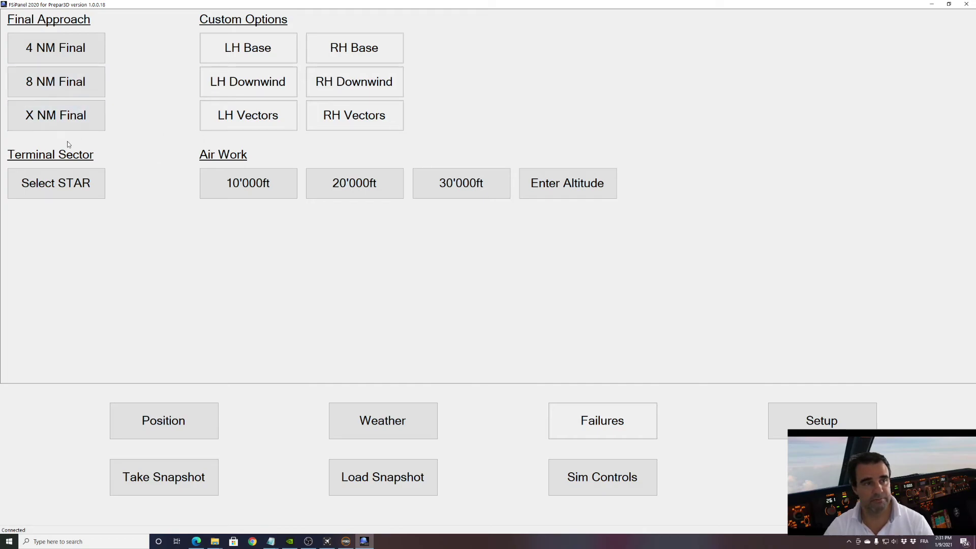
{"action": "left_click", "coordinate": [86, 122]}
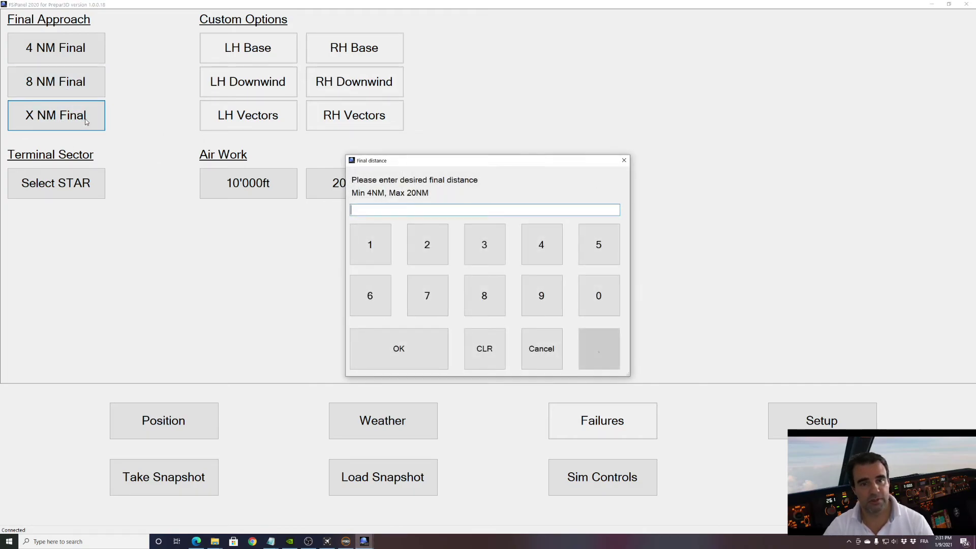
{"action": "left_click", "coordinate": [385, 302]}
{"action": "left_click", "coordinate": [400, 349]}
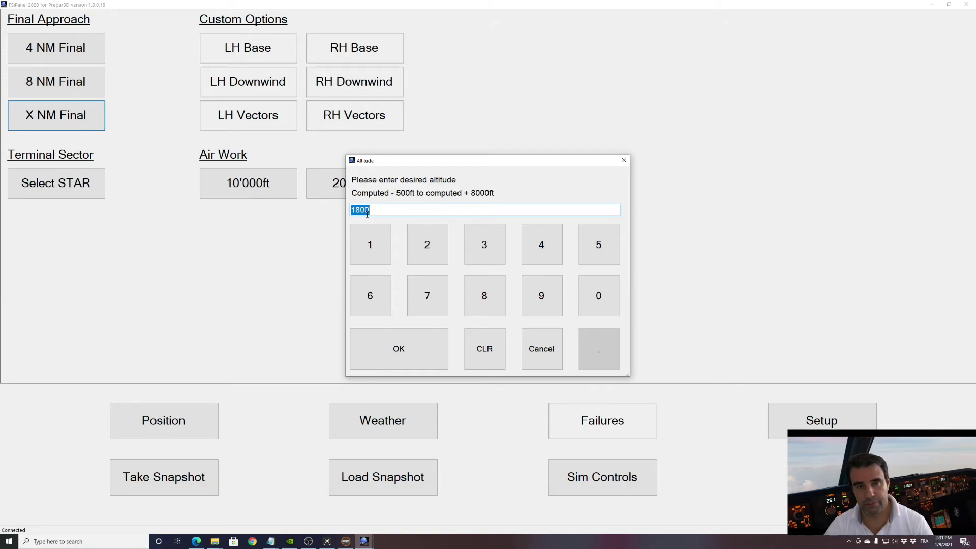
{"action": "left_click", "coordinate": [408, 340]}
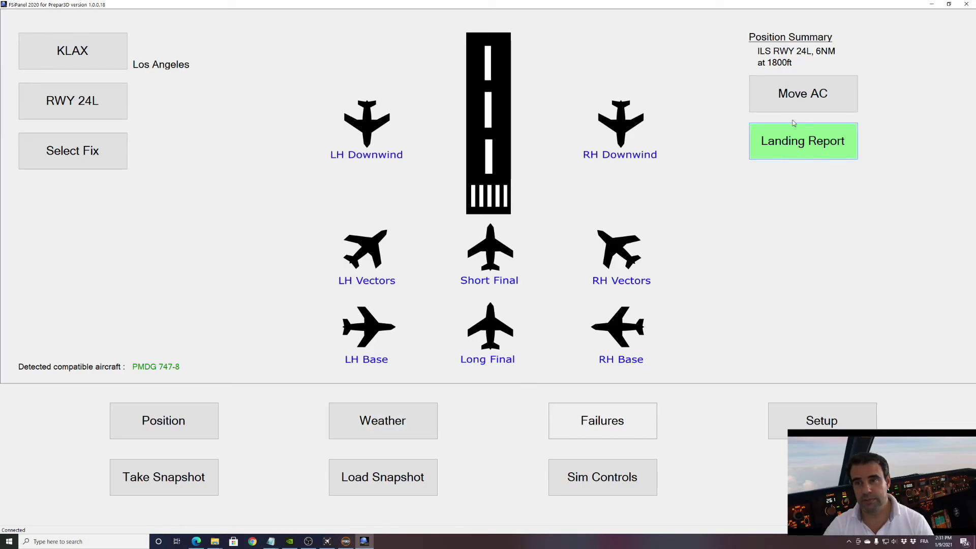
{"action": "left_click", "coordinate": [798, 106]}
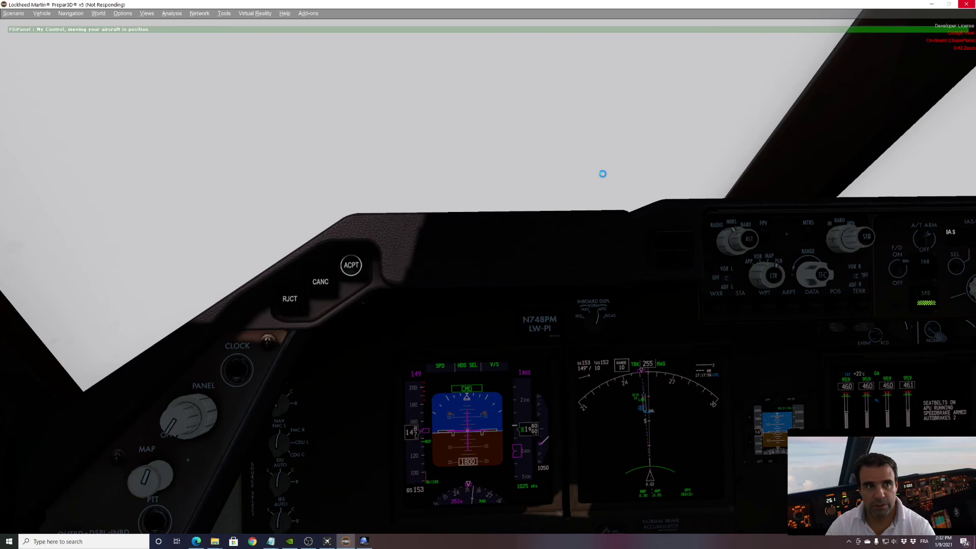
{"action": "left_click", "coordinate": [364, 541]}
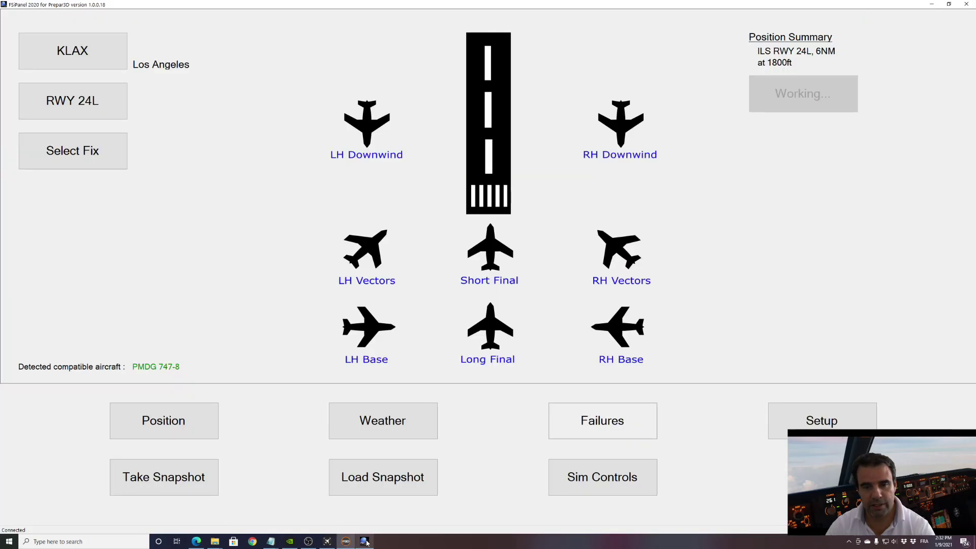